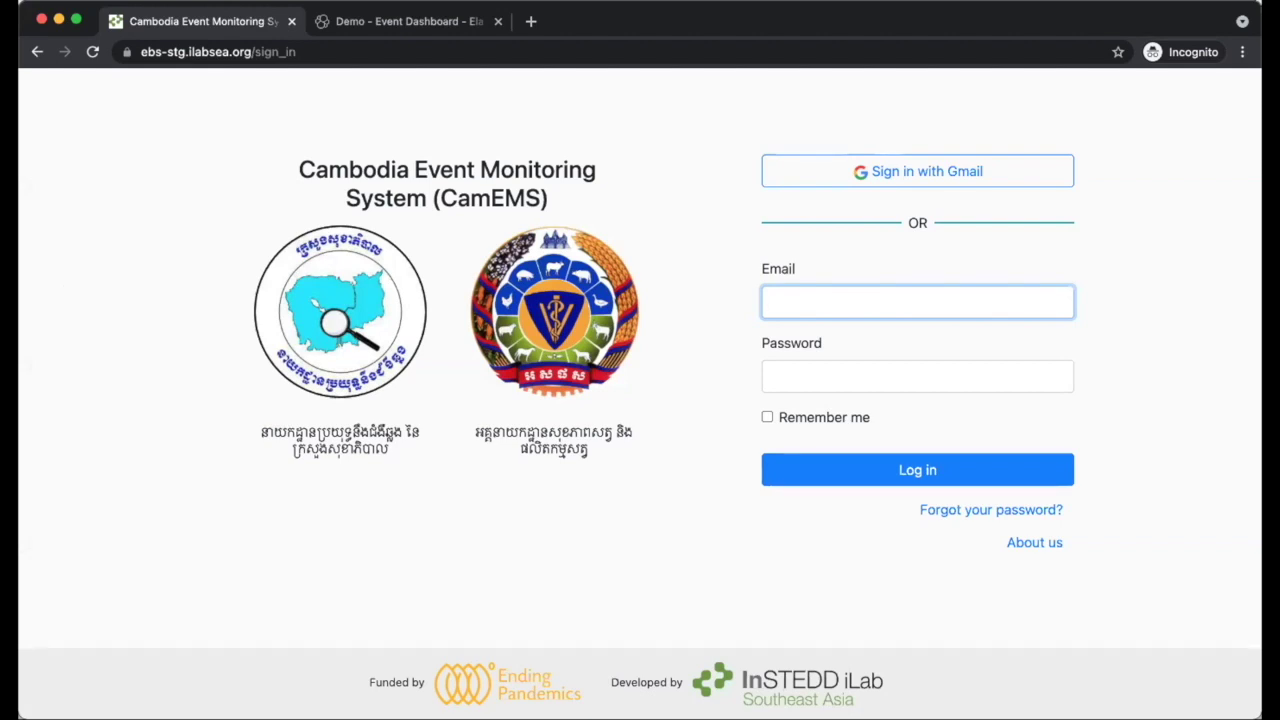
- Enter the staff account password and submit the login
key("Tab")
type("*********")
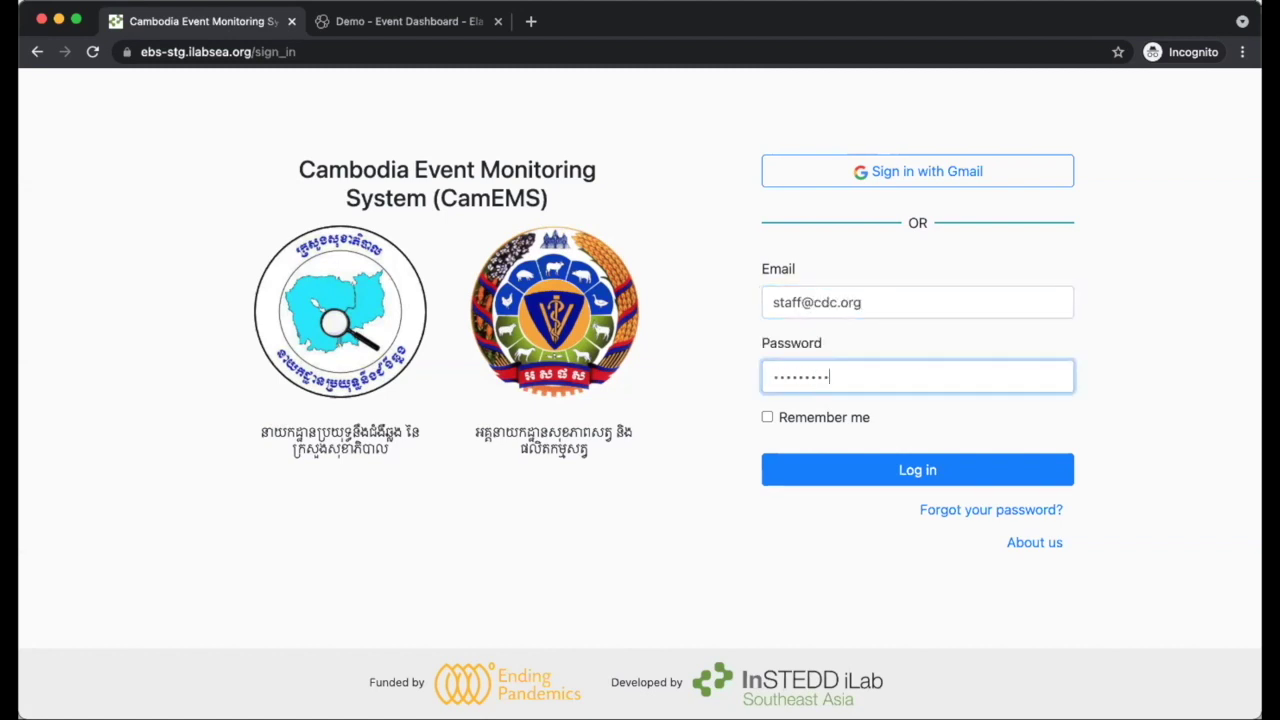
key("Return")
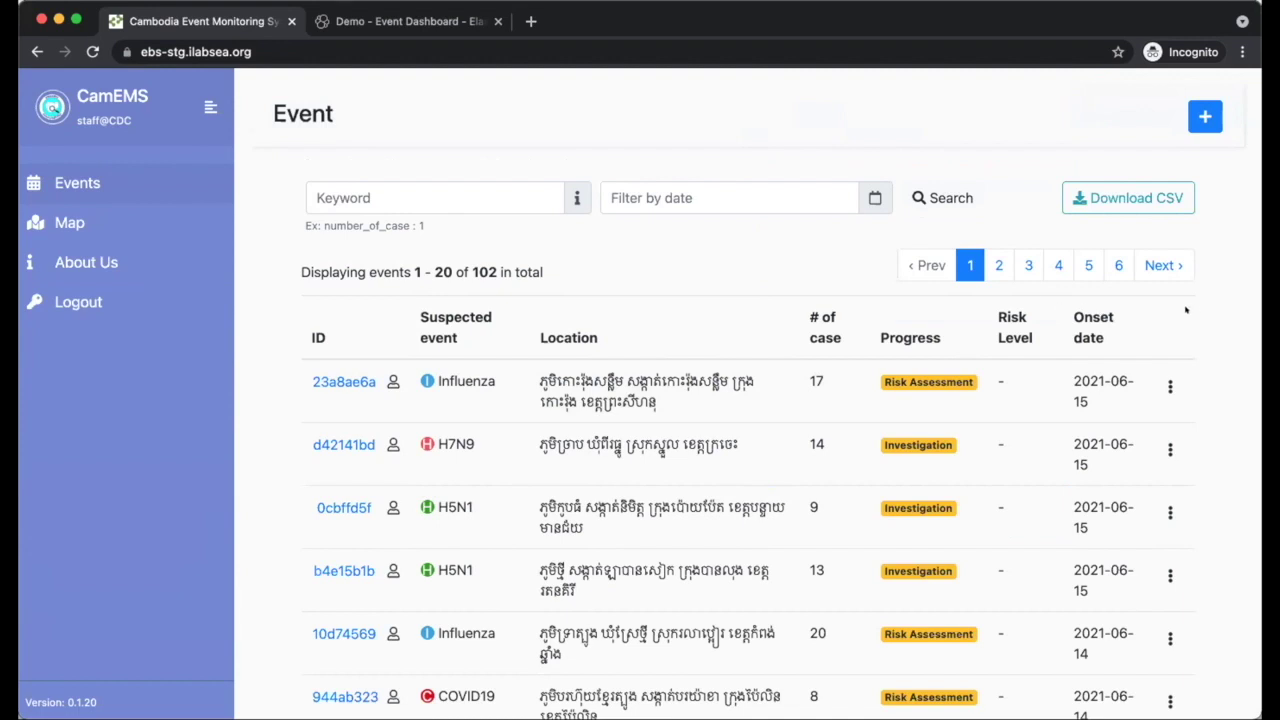
- Open Influenza event 23a8ae6a from the first row of the Event list
left_click(1205, 117)
scroll(905, 517, "down", 1)
scroll(905, 517, "up", 1)
left_click(328, 382)
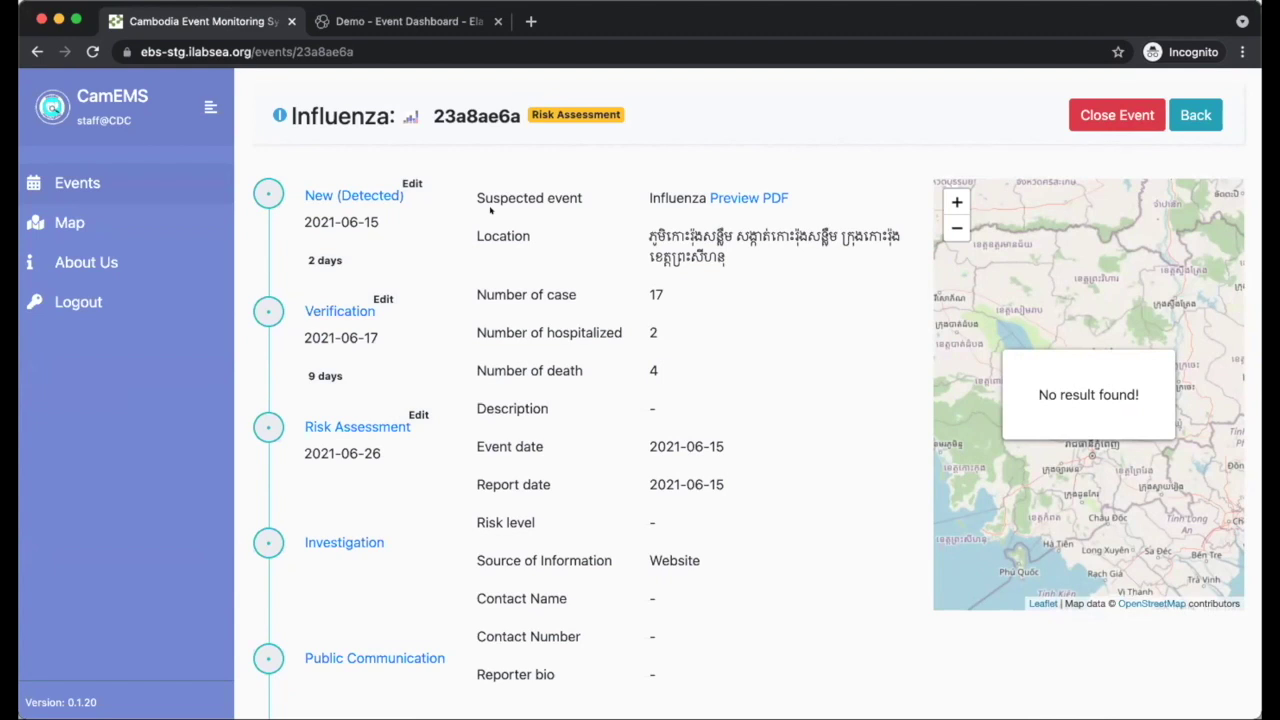
- Open the Verification milestone of event 23a8ae6a from the timeline, showing its conducted-on calendar
scroll(660, 385, "down", 3)
scroll(600, 340, "up", 3)
scroll(481, 392, "down", 1)
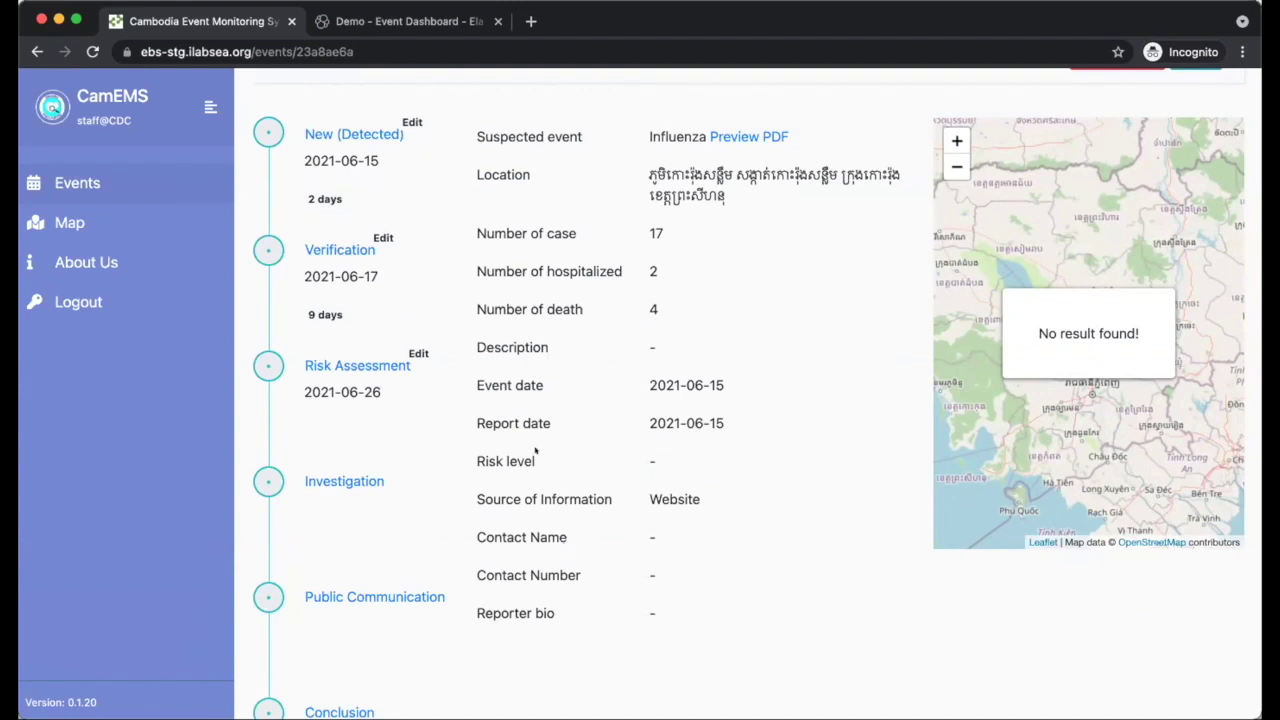
left_click(358, 256)
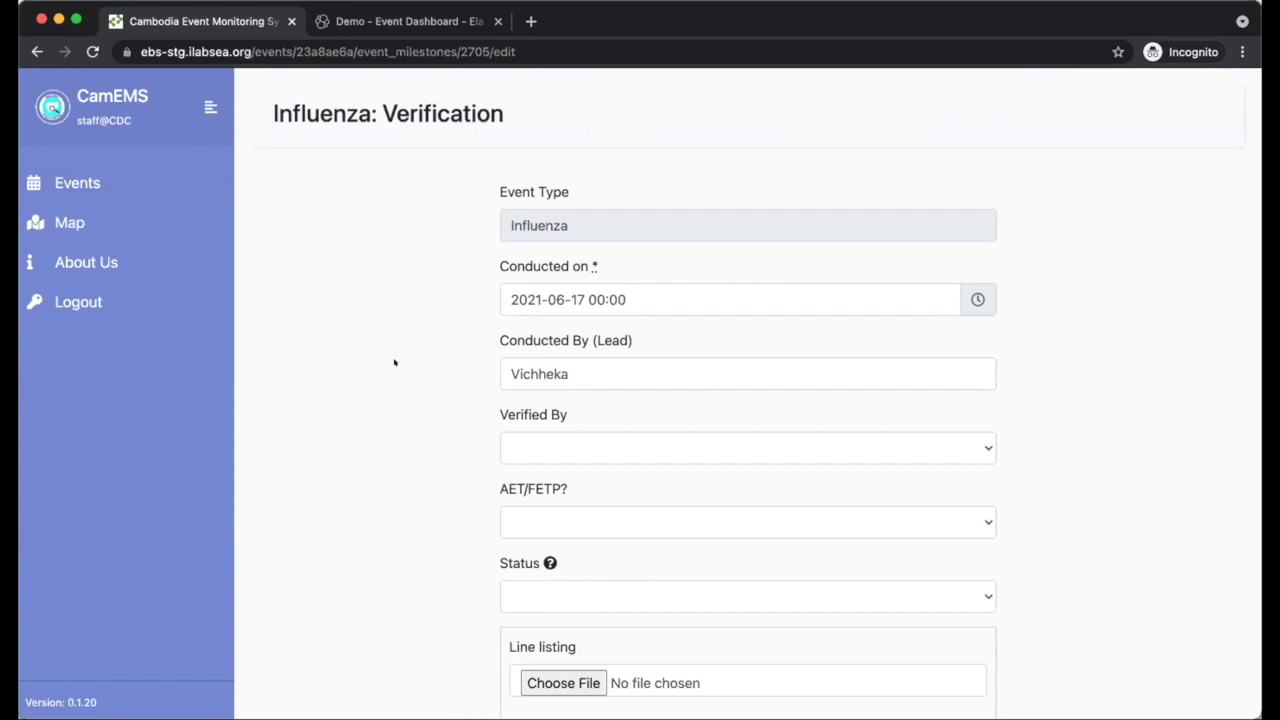
left_click(635, 288)
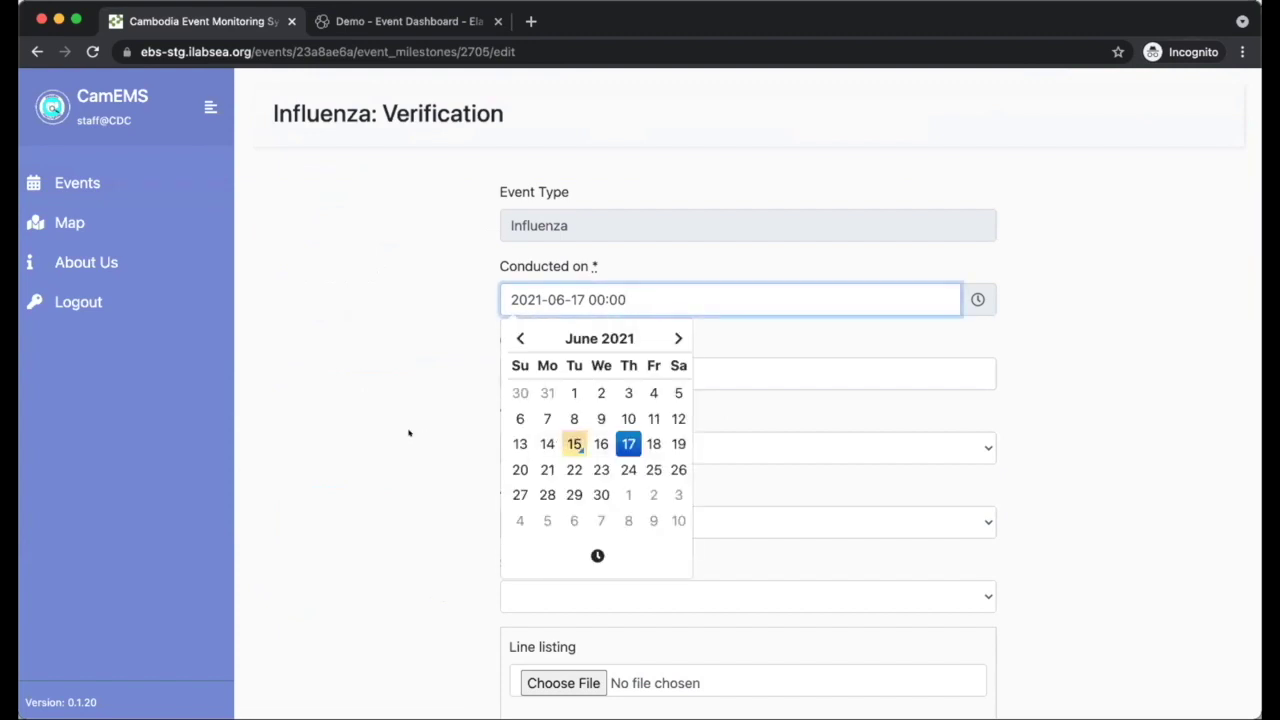
- Keep the conducted-on date and review the verifier and AET/FETP choices without changing them
left_click(492, 404)
left_click(614, 362)
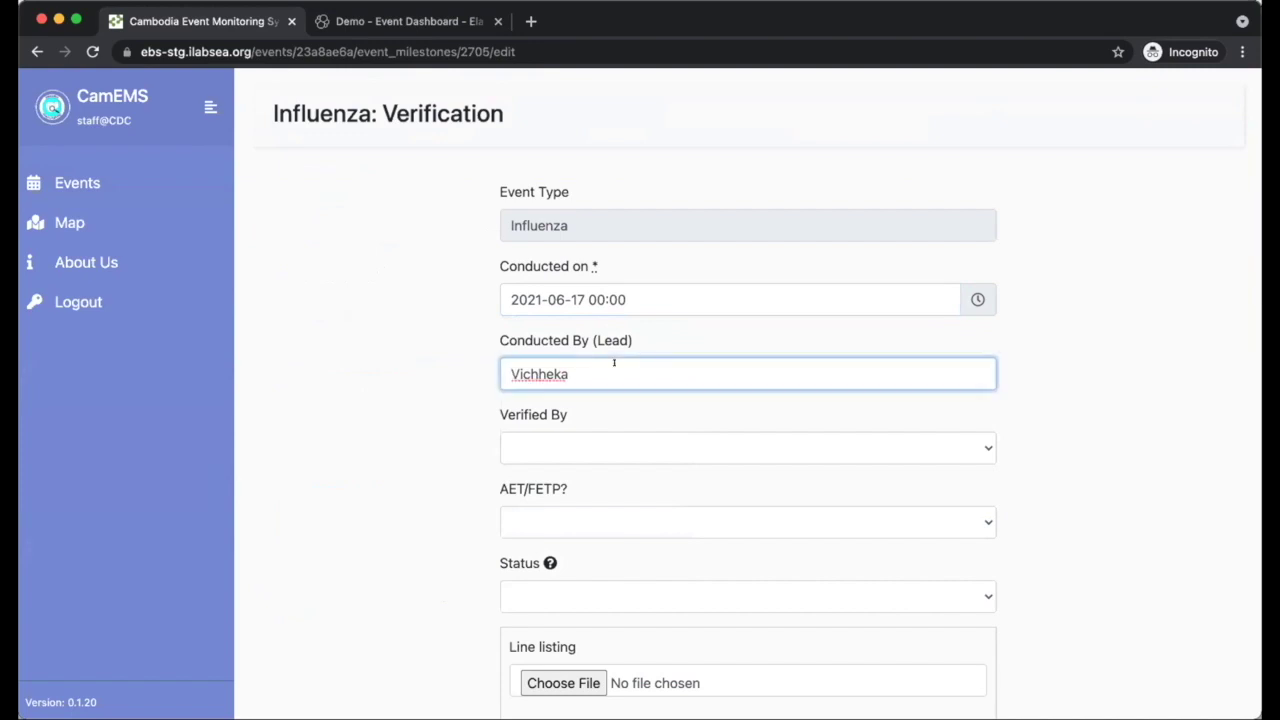
left_click(619, 438)
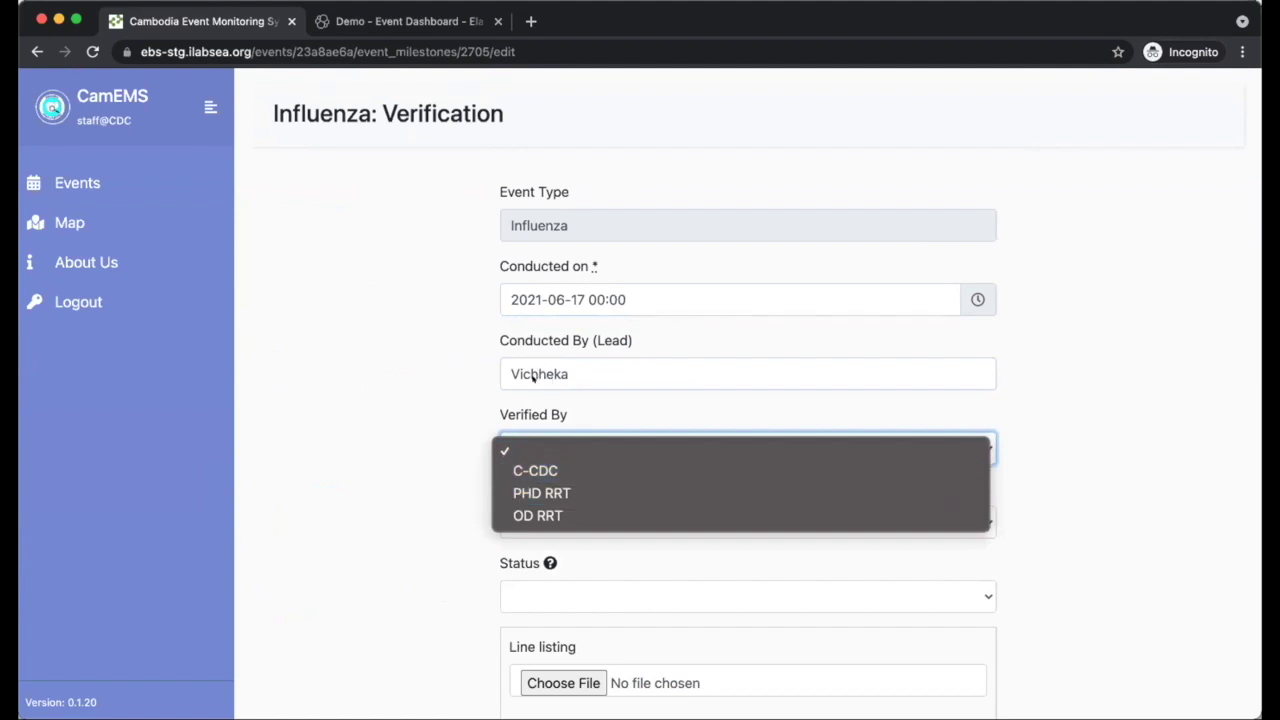
left_click(425, 447)
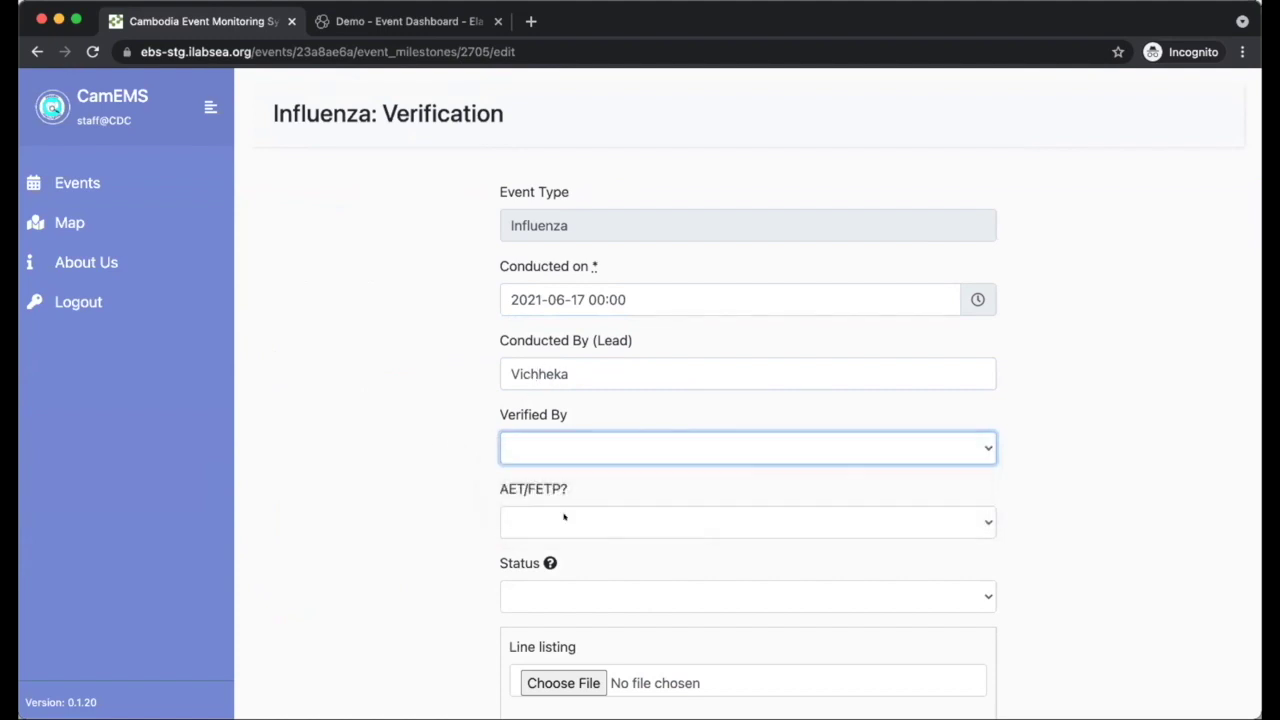
left_click(617, 526)
left_click(378, 532)
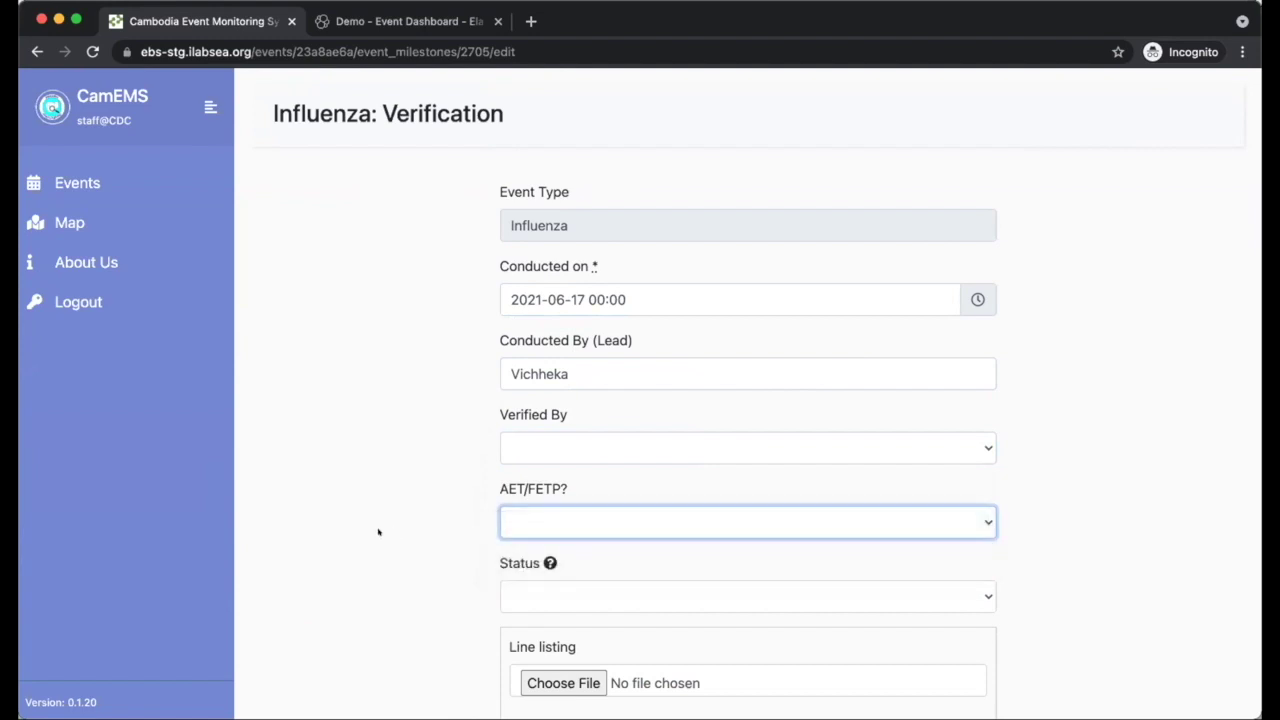
left_click(378, 532)
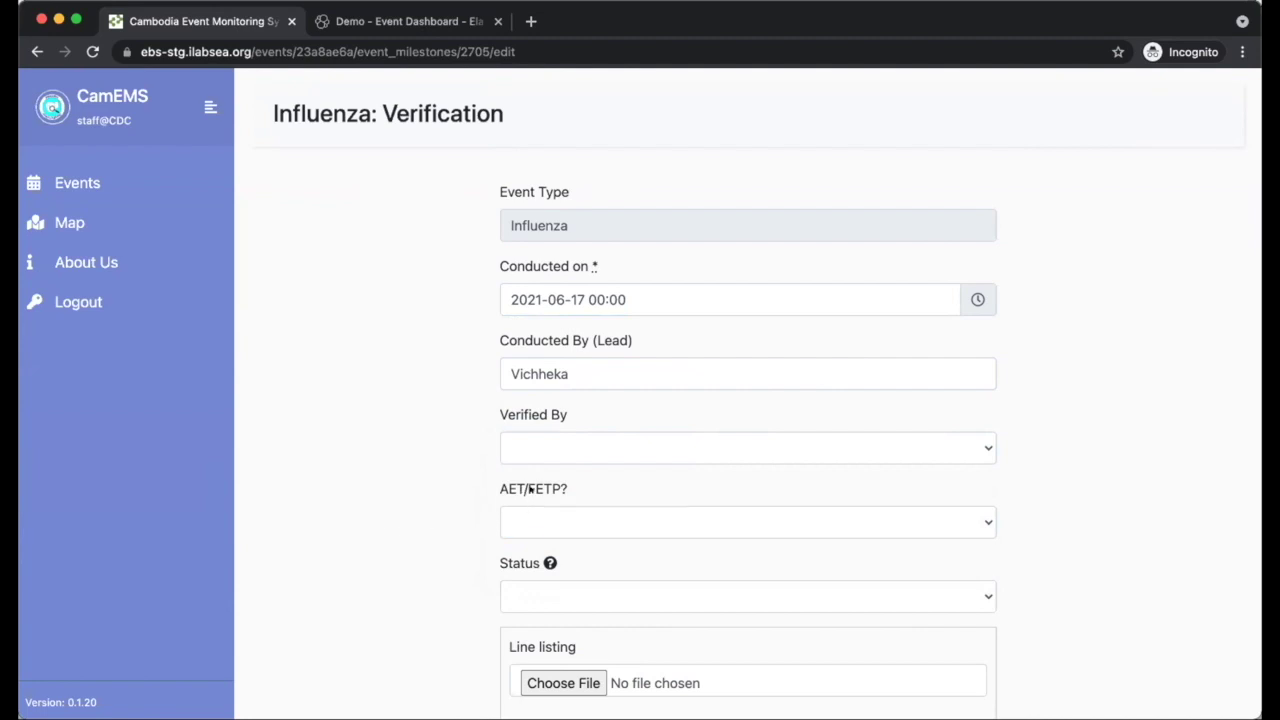
- Review the Status, line listing attachment and Sample collected? fields, leaving them blank
scroll(548, 446, "down", 2)
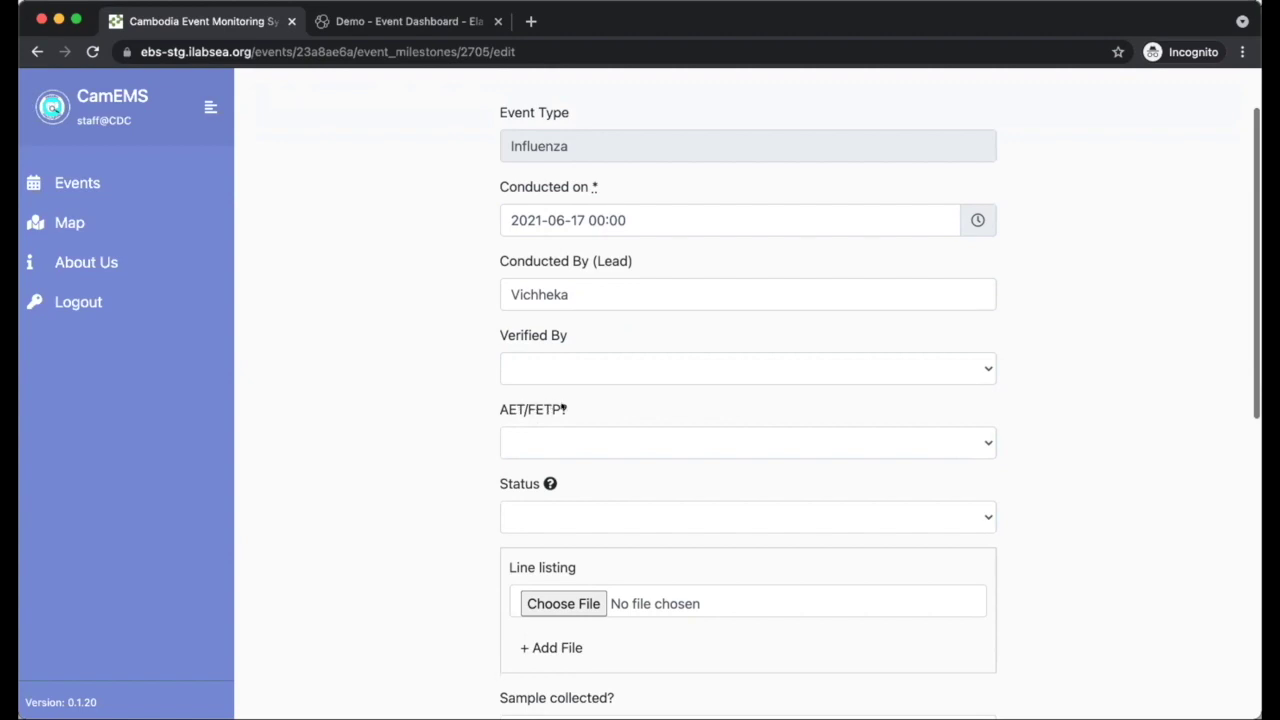
left_click(510, 517)
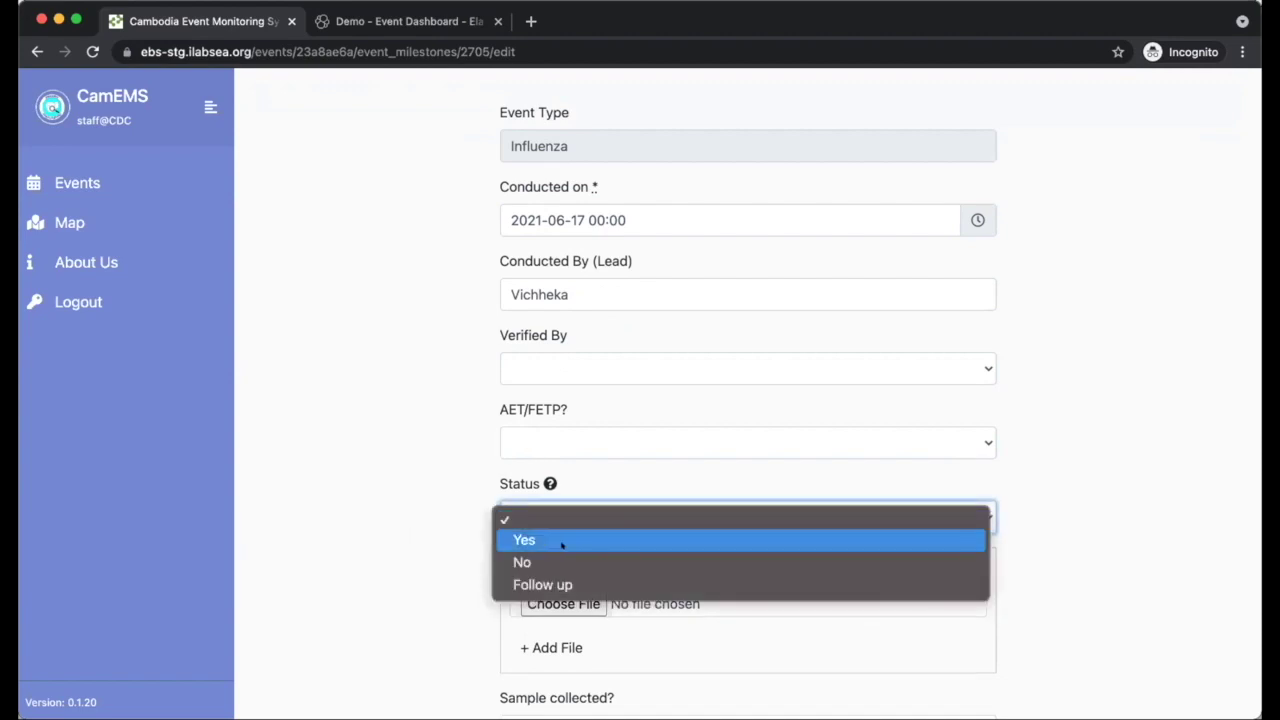
key("Down")
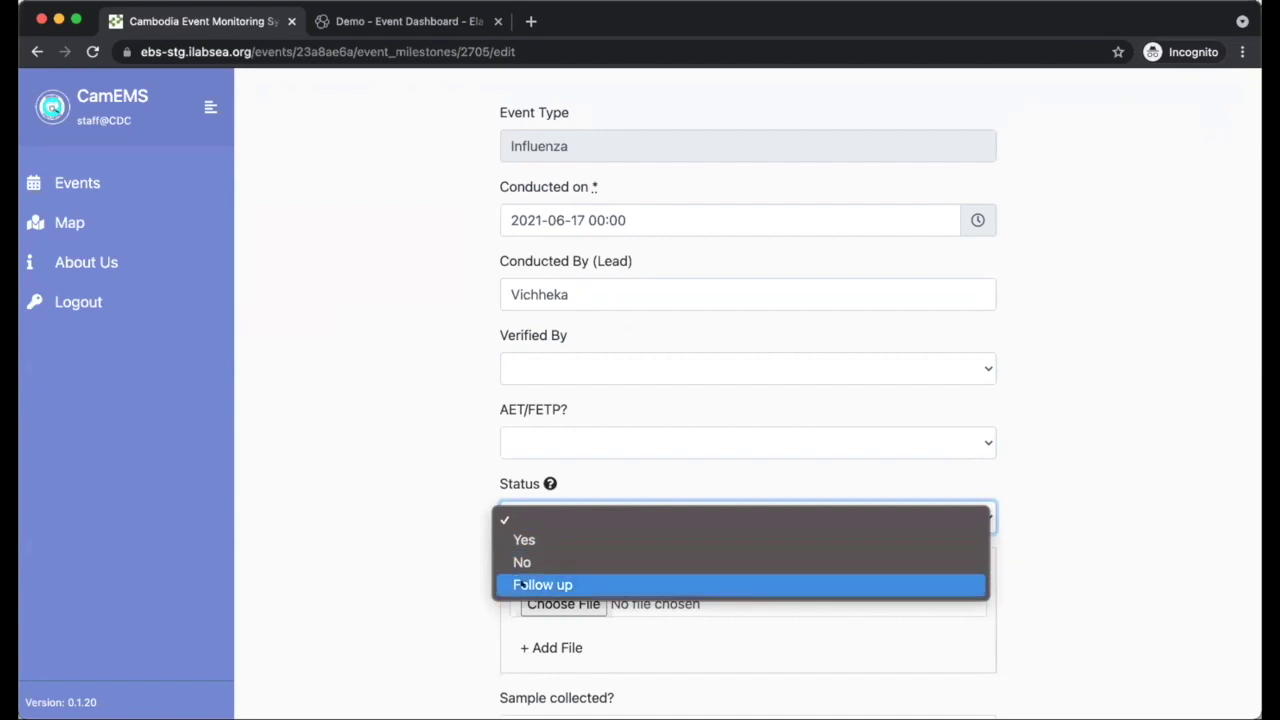
left_click(451, 557)
scroll(513, 493, "down", 3)
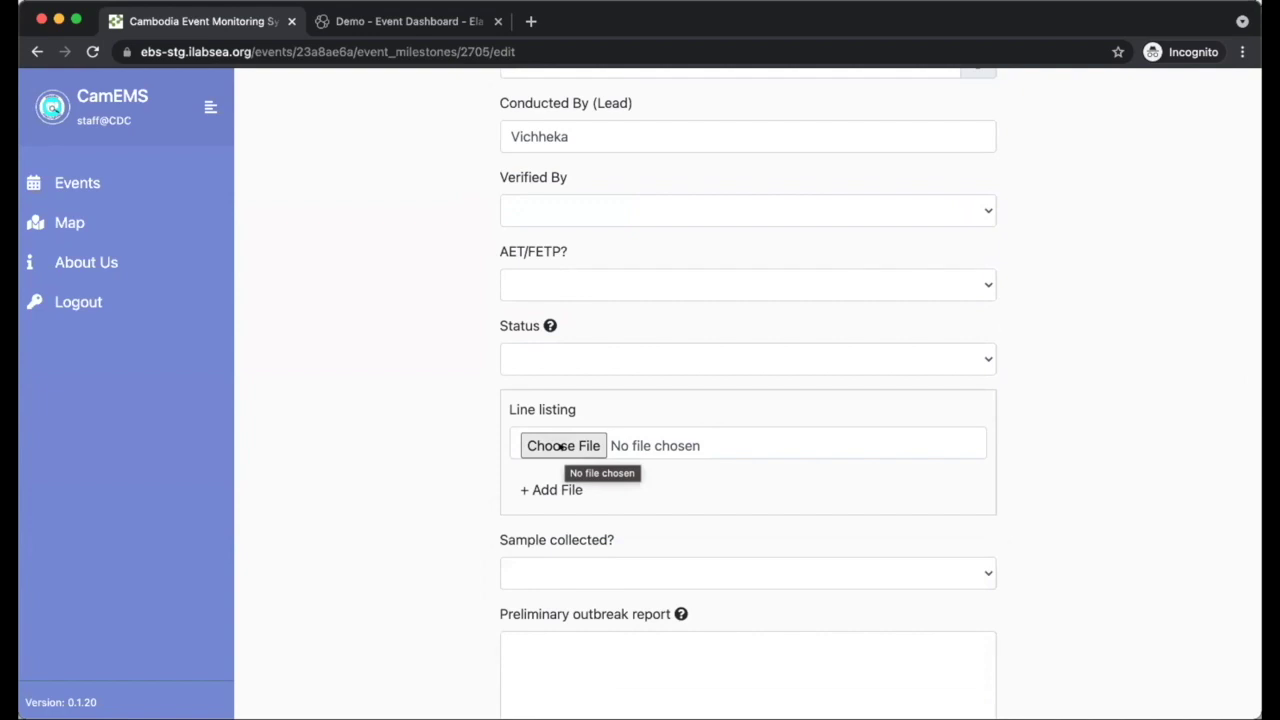
left_click(561, 446)
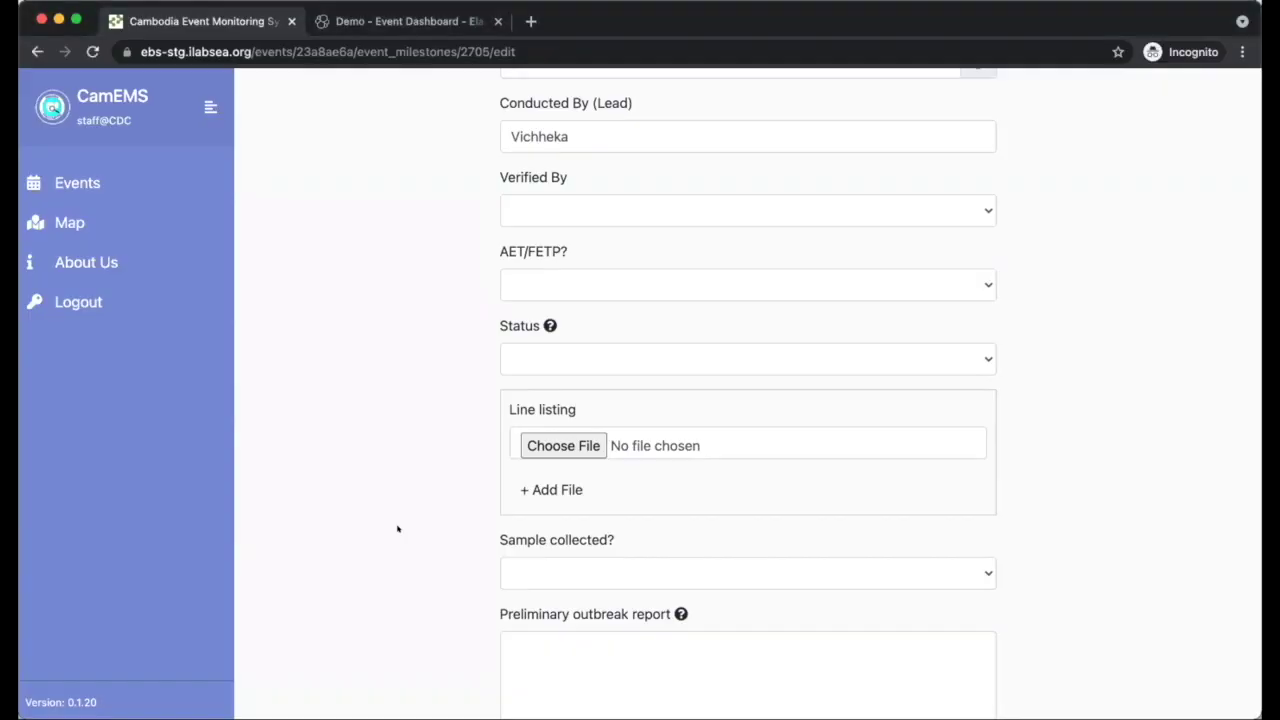
scroll(397, 528, "down", 2)
left_click(604, 460)
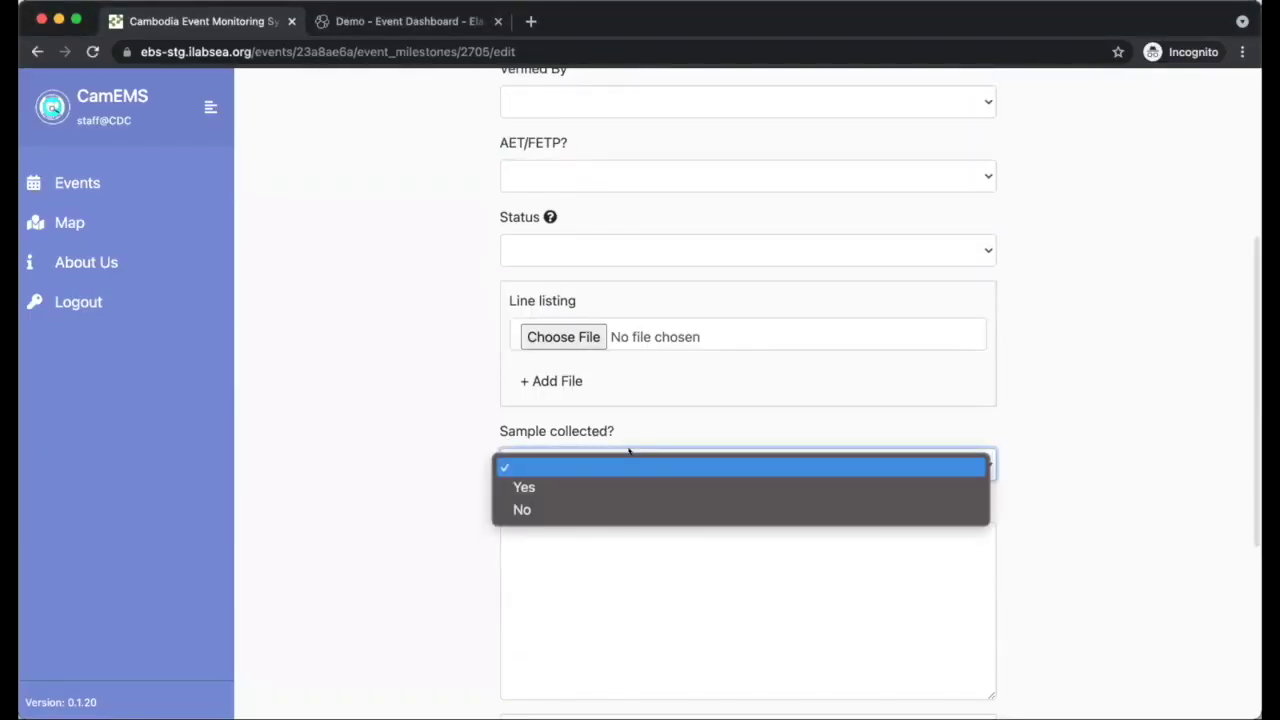
left_click(380, 489)
- Leave the preliminary outbreak report empty and cancel the Verification form
scroll(575, 435, "down", 3)
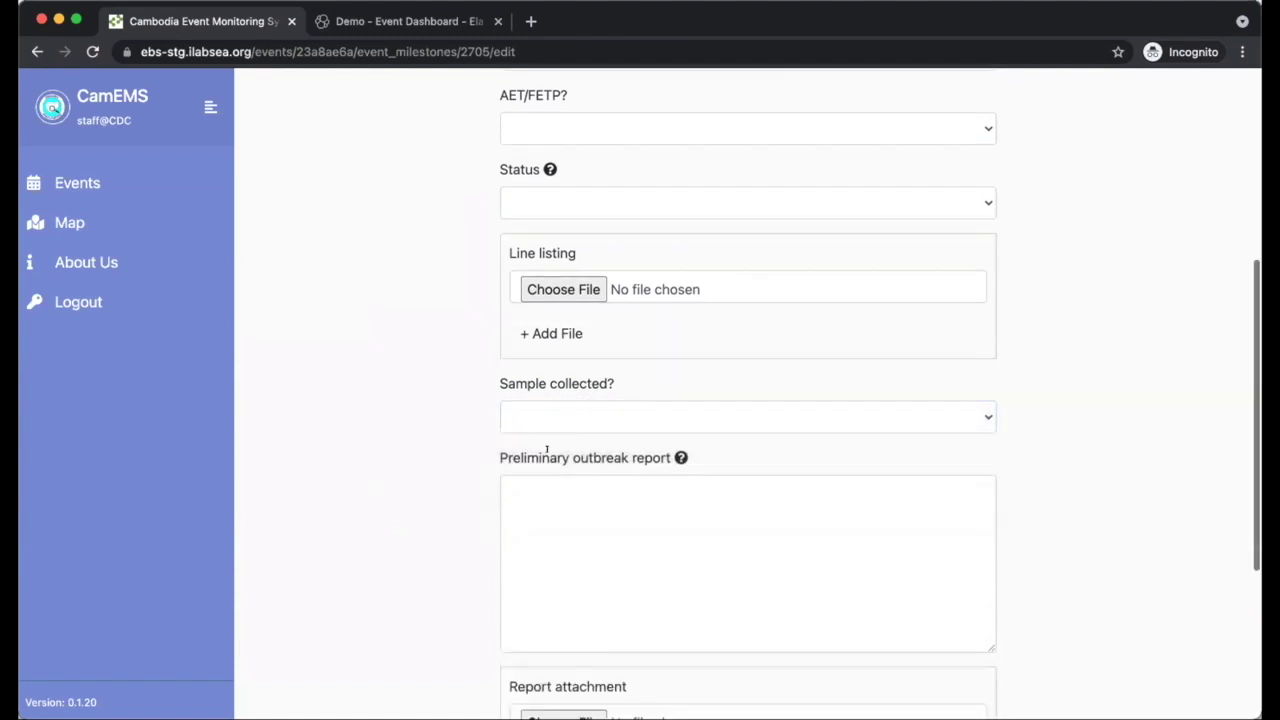
left_click(640, 404)
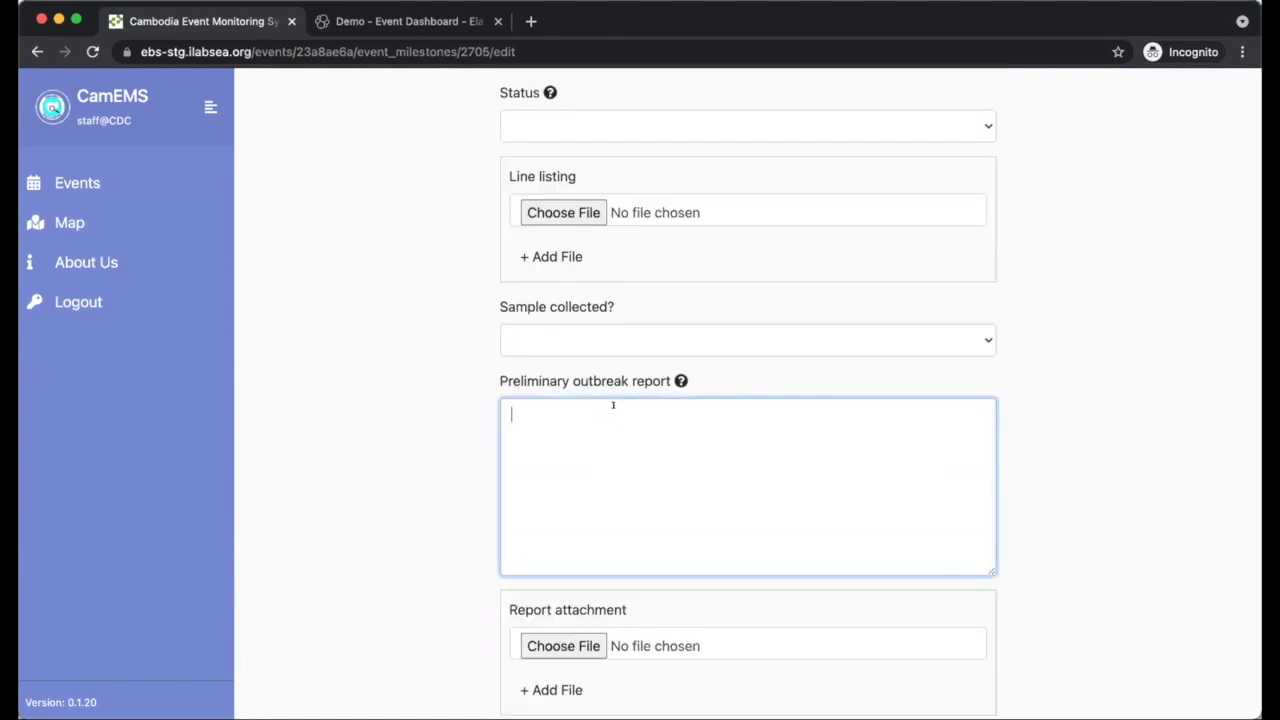
mouse_move(680, 381)
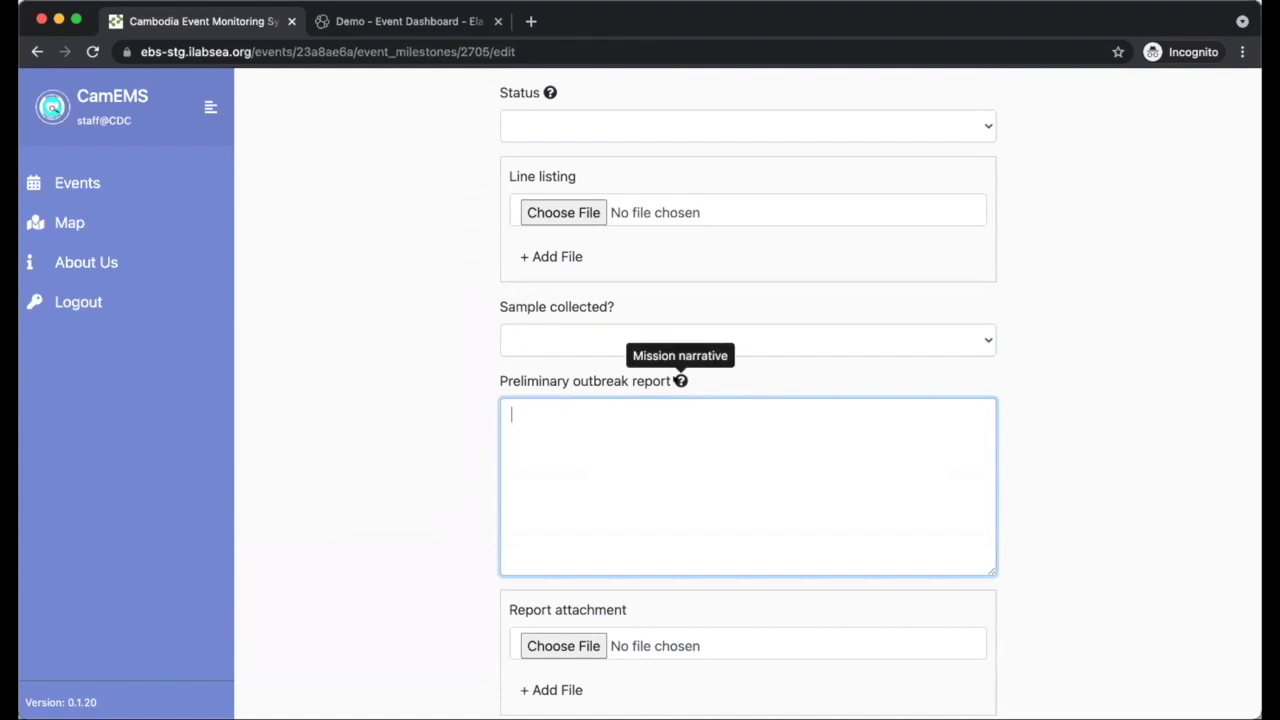
left_click(371, 517)
scroll(534, 491, "down", 3)
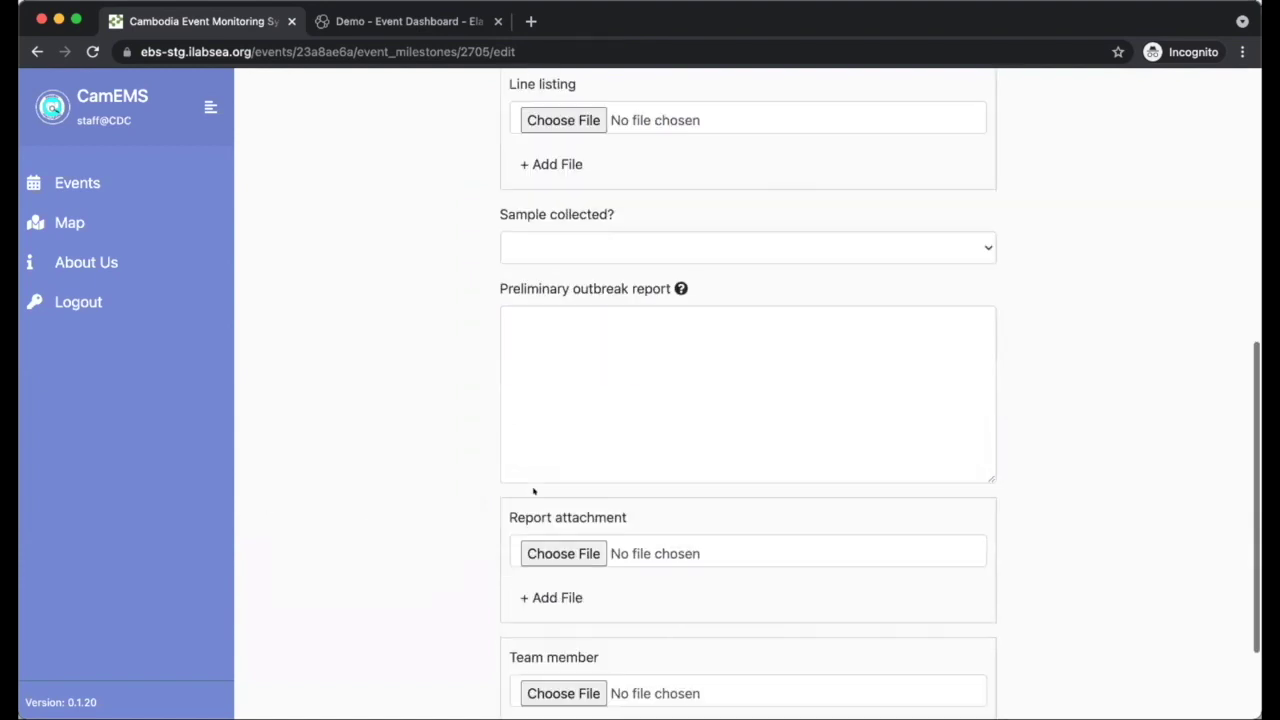
scroll(534, 490, "down", 2)
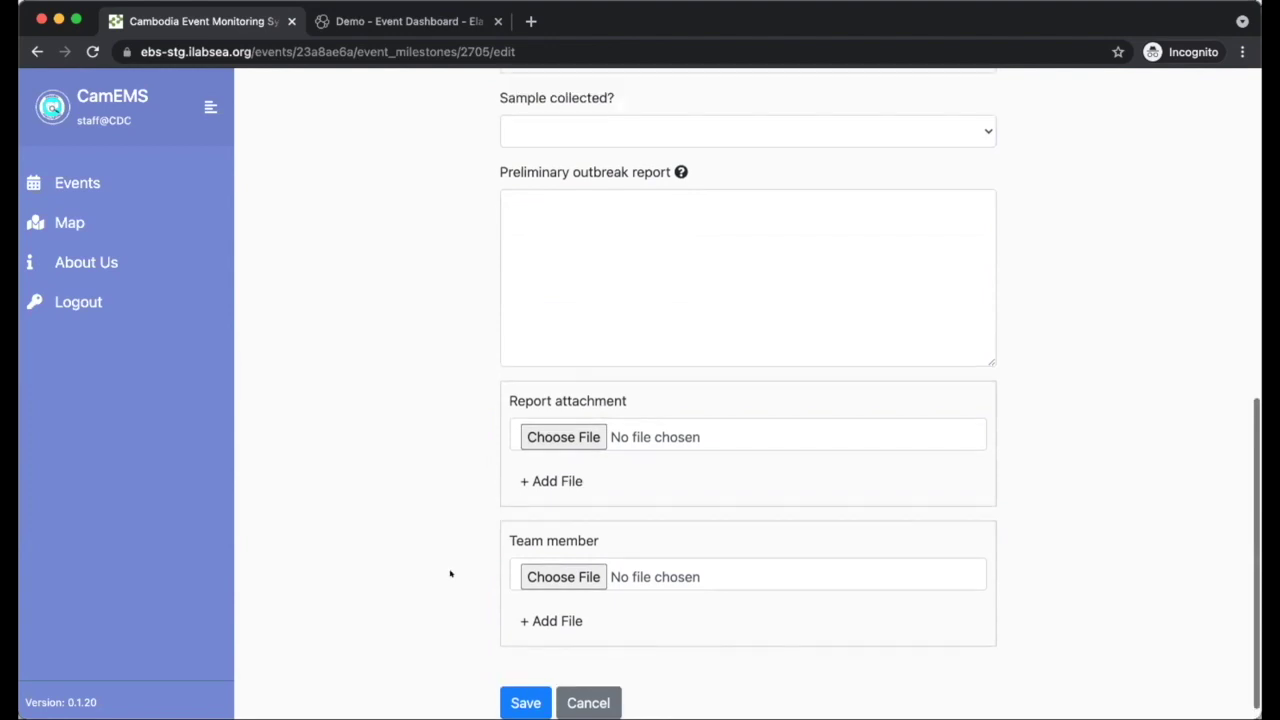
left_click(589, 686)
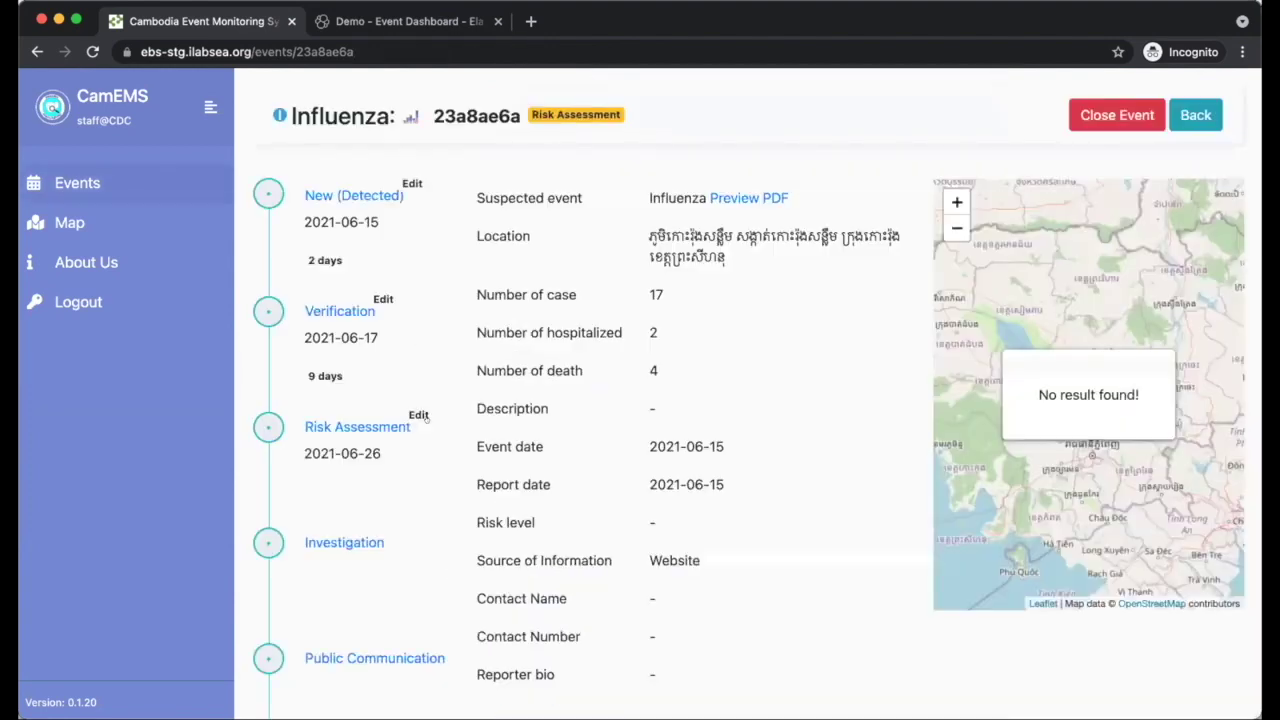
- Open the Risk Assessment milestone of event 23a8ae6a from the timeline
left_click(365, 425)
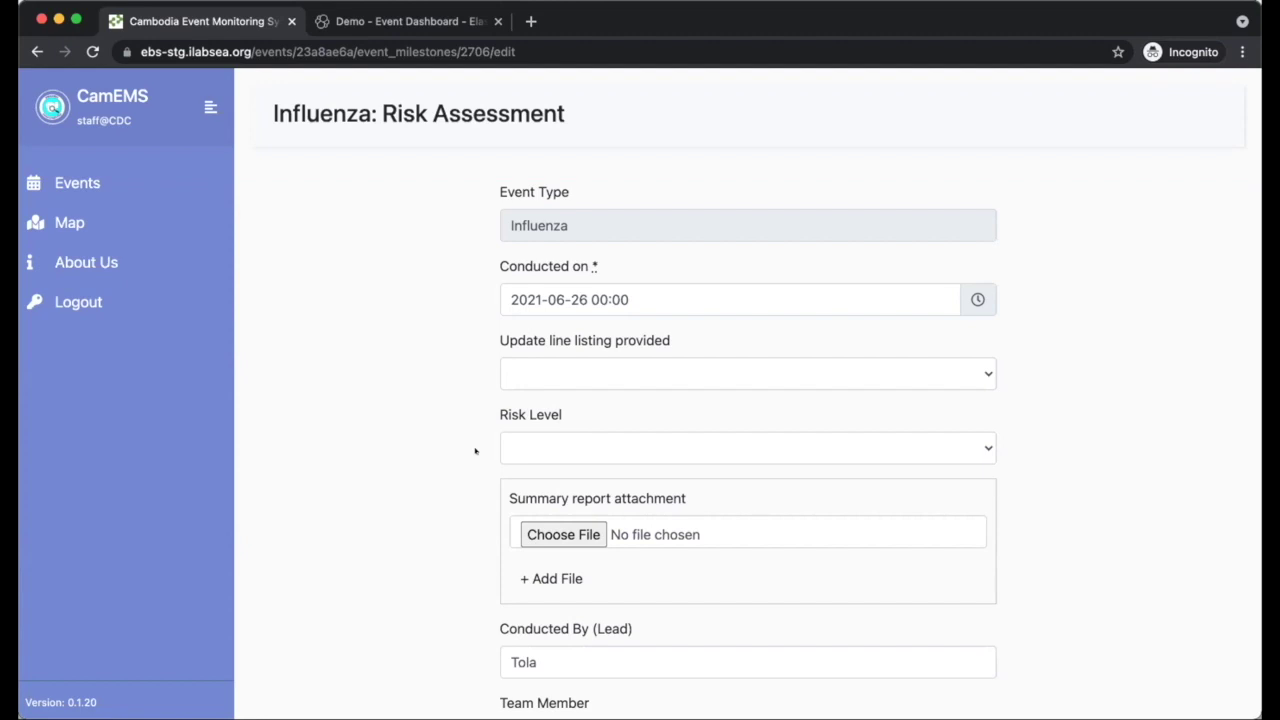
- Check the Update line listing provided and Risk Level options, leaving both blank
scroll(464, 451, "down", 2)
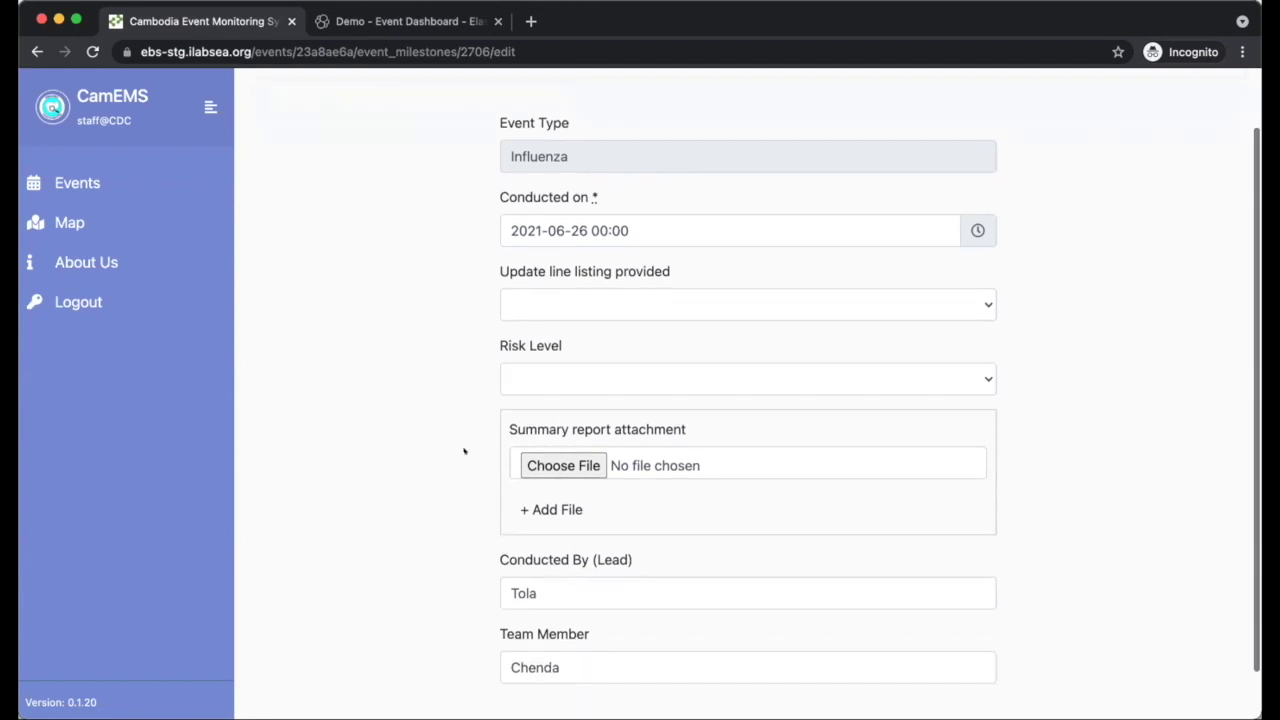
scroll(464, 451, "down", 2)
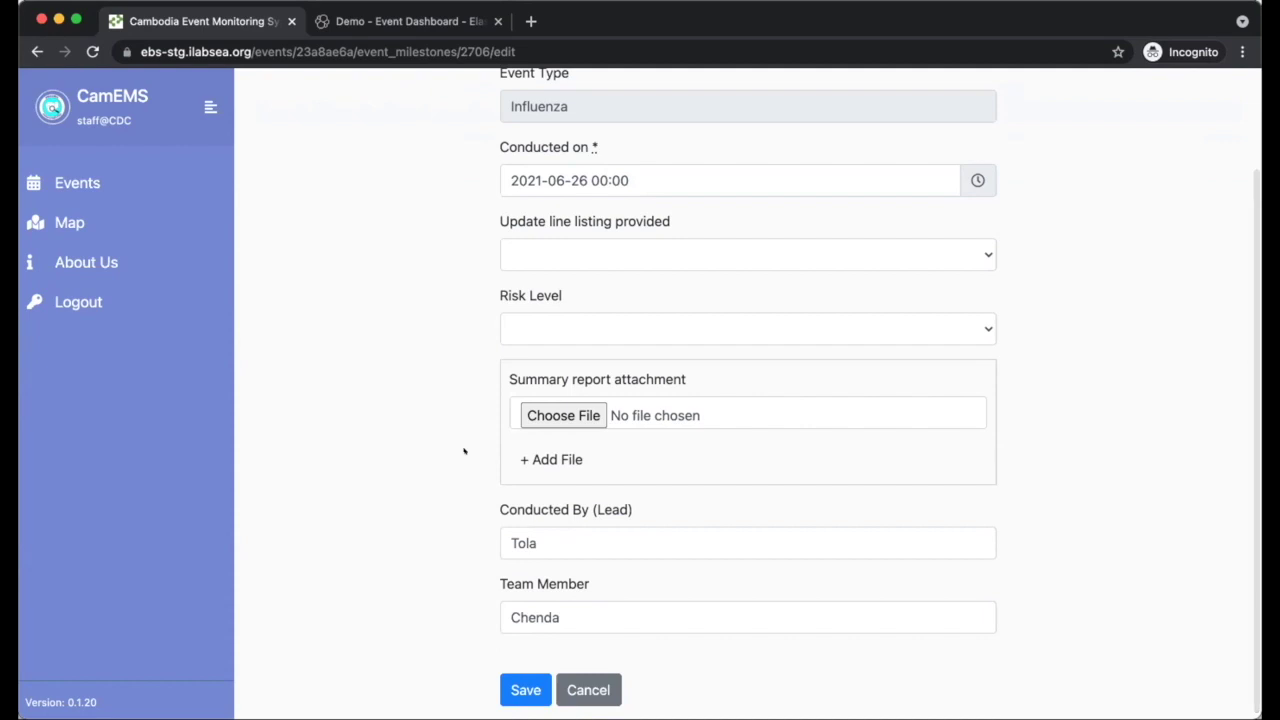
scroll(464, 451, "up", 3)
scroll(464, 451, "down", 1)
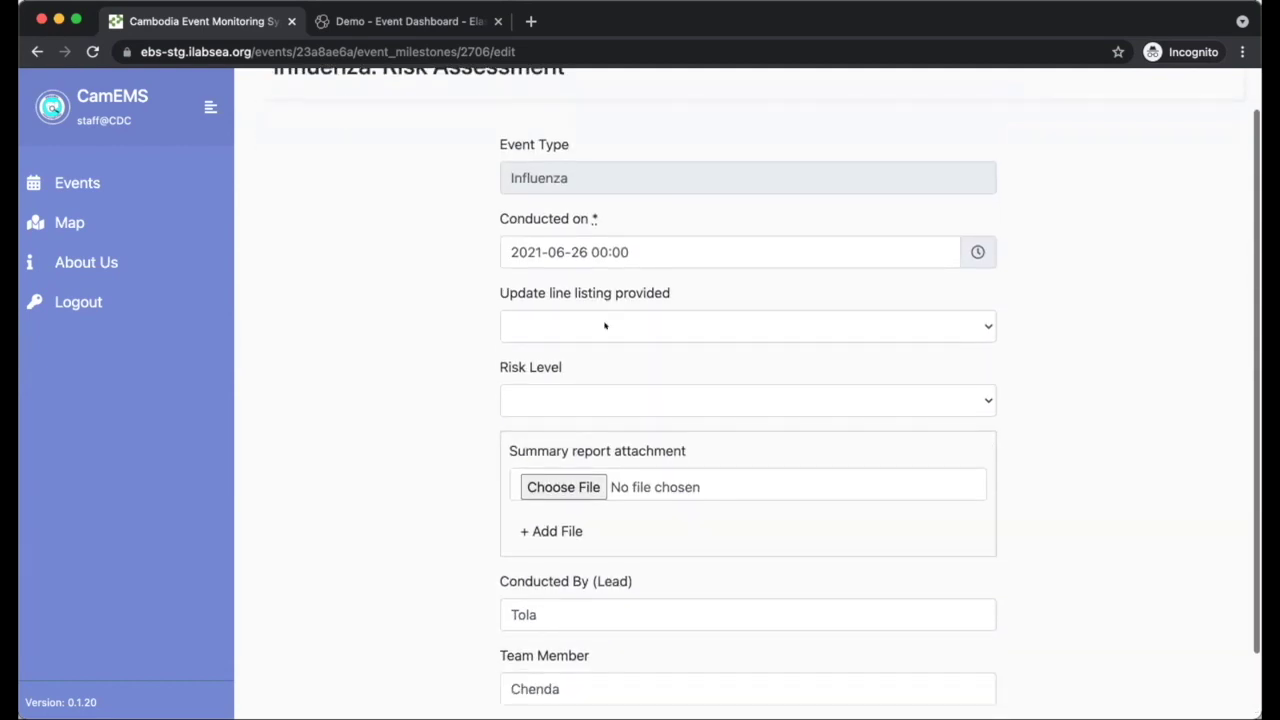
left_click(605, 327)
left_click(411, 368)
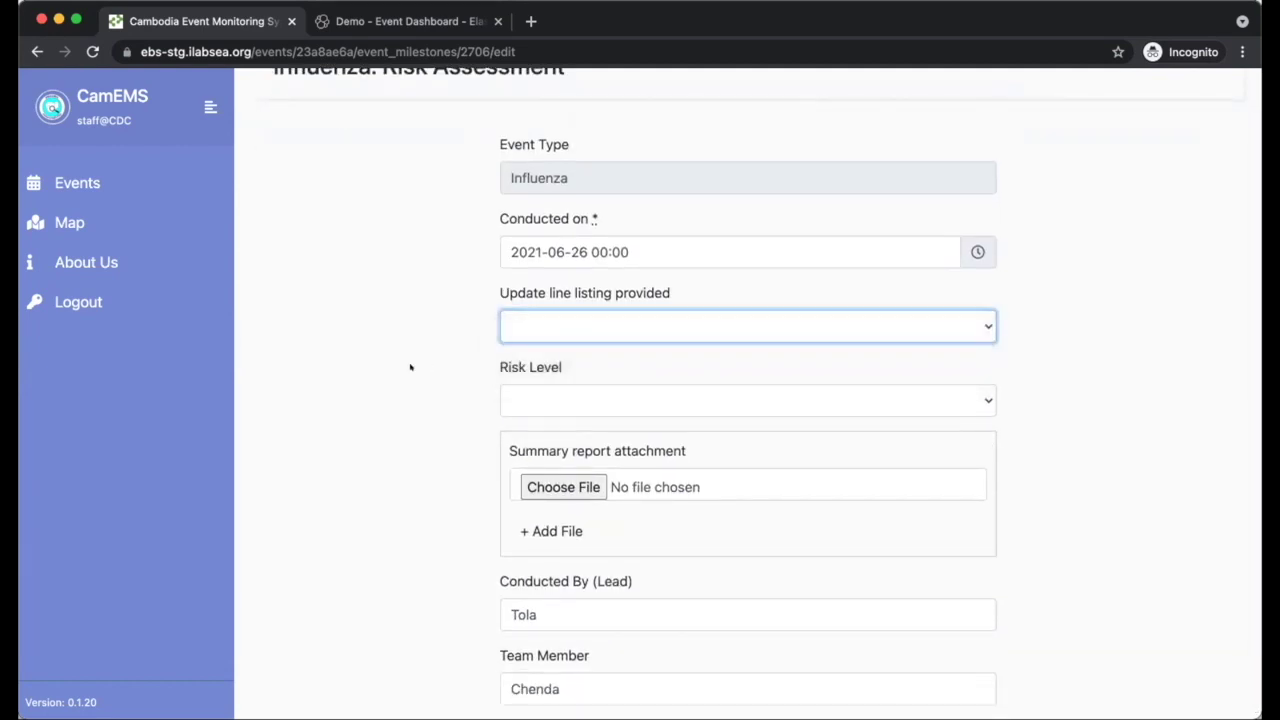
left_click(580, 318)
left_click(580, 325)
left_click(558, 404)
left_click(400, 465)
scroll(411, 463, "down", 1)
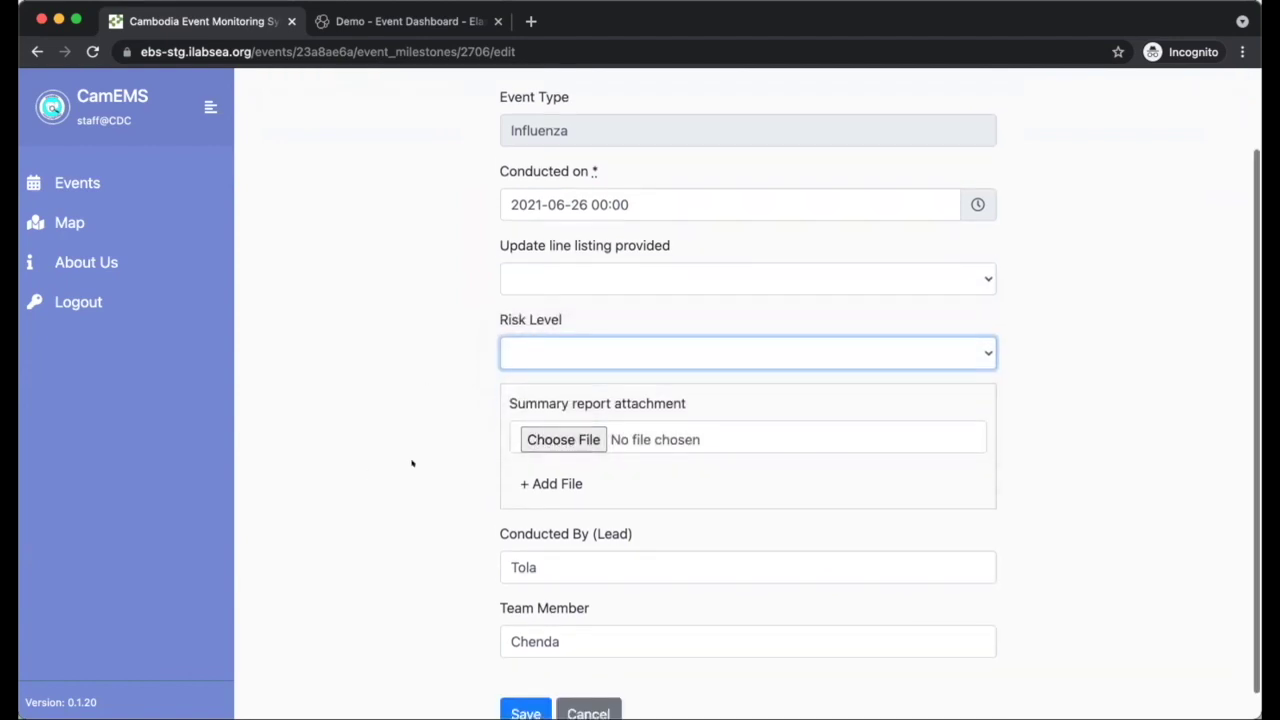
left_click(423, 447)
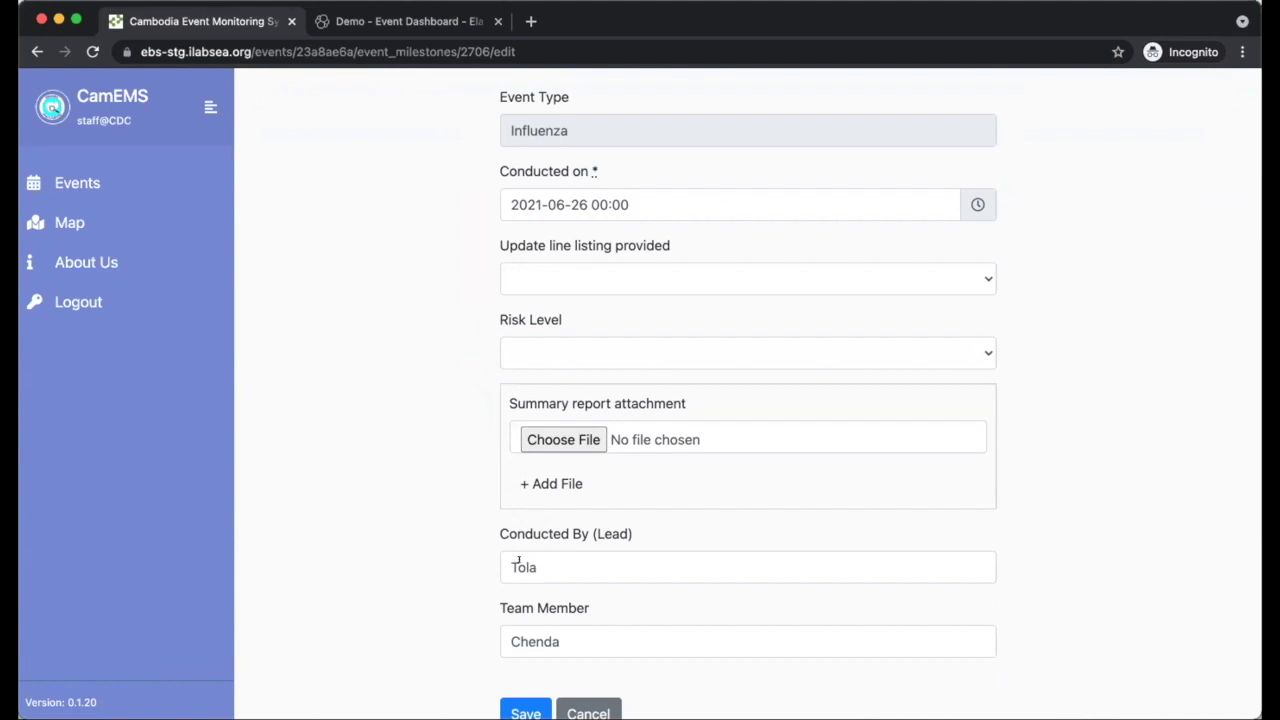
- Cancel the Risk Assessment edit and return to event 23a8ae6a's details
scroll(410, 562, "down", 1)
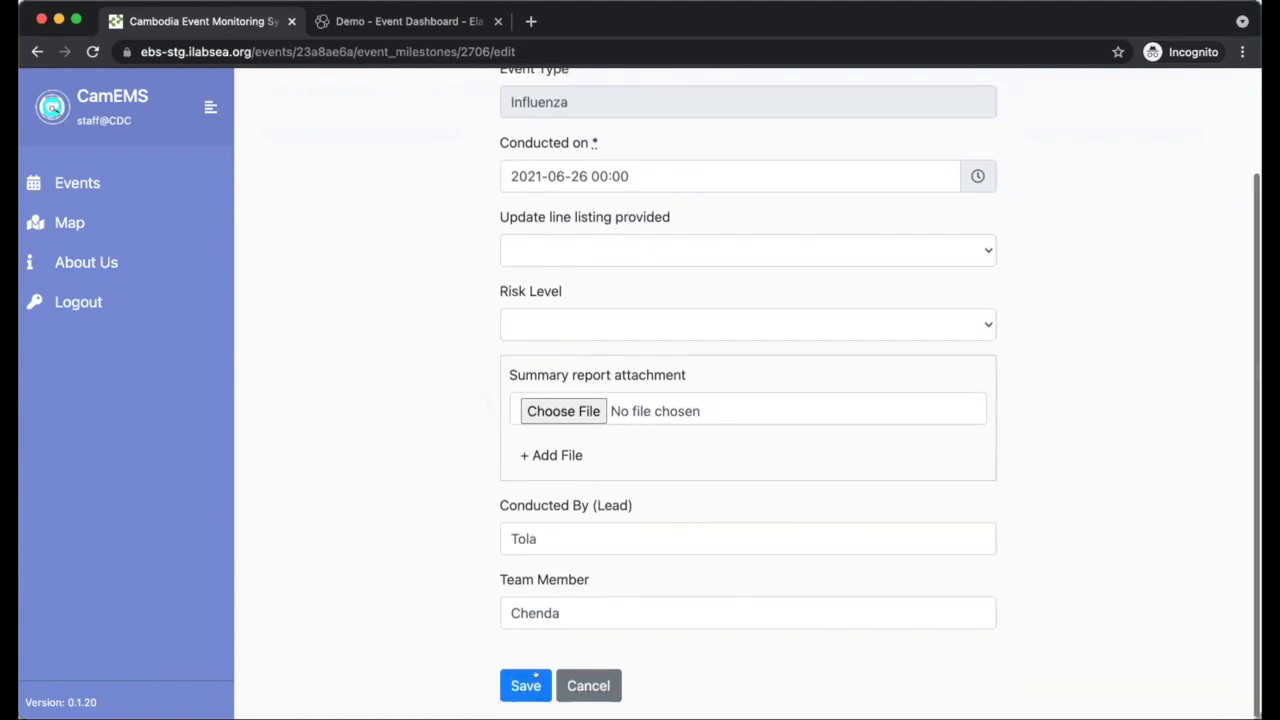
left_click(580, 676)
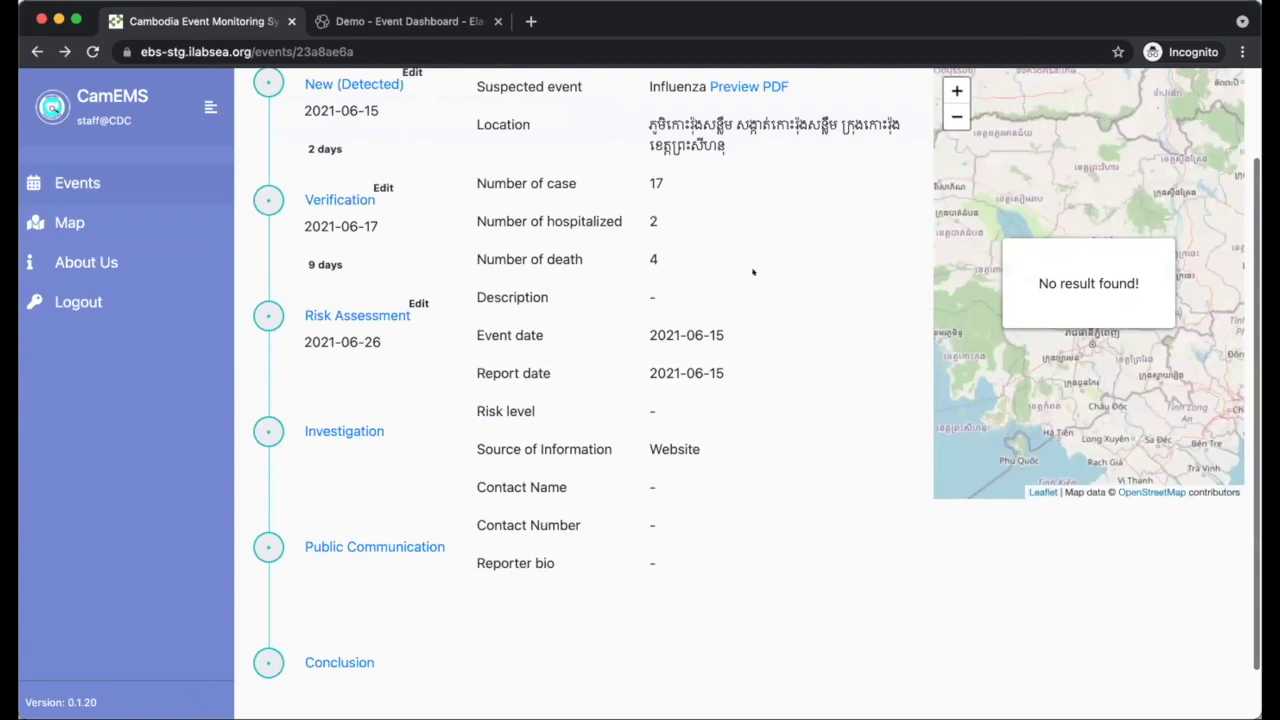
scroll(753, 271, "up", 2)
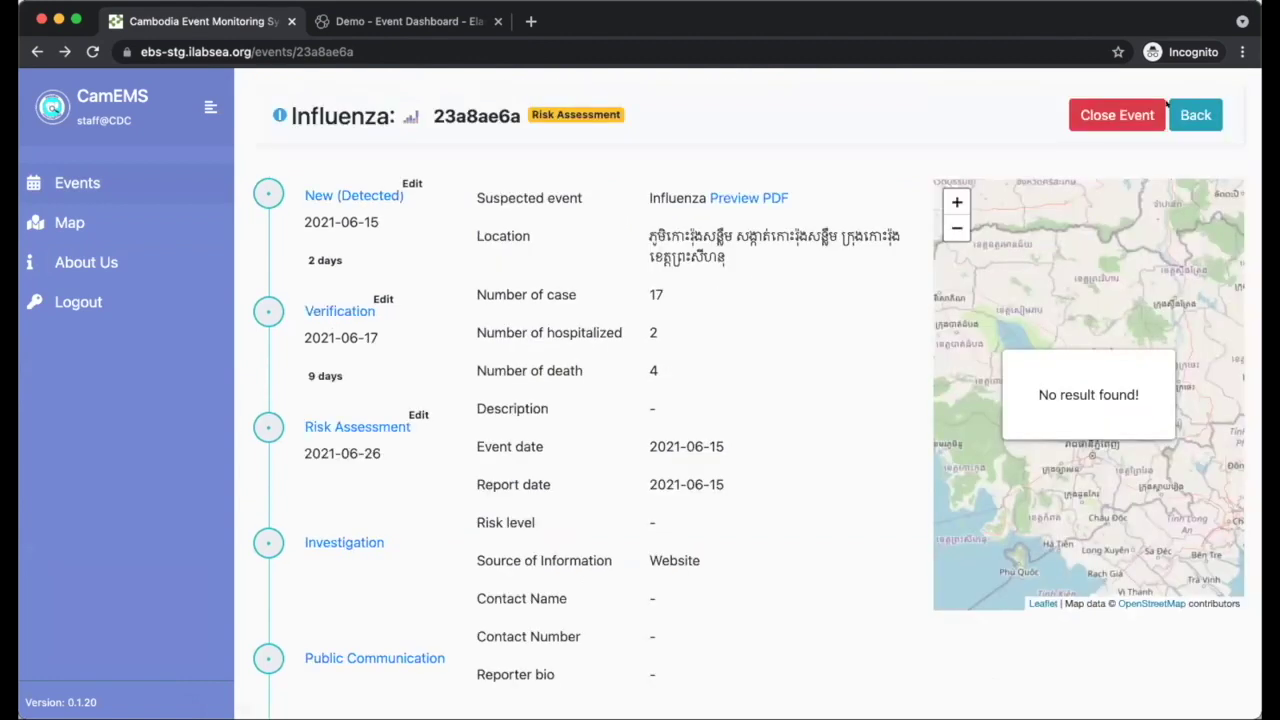
- Use Close Event on event 23a8ae6a to begin its Conclusion
left_click(1162, 107)
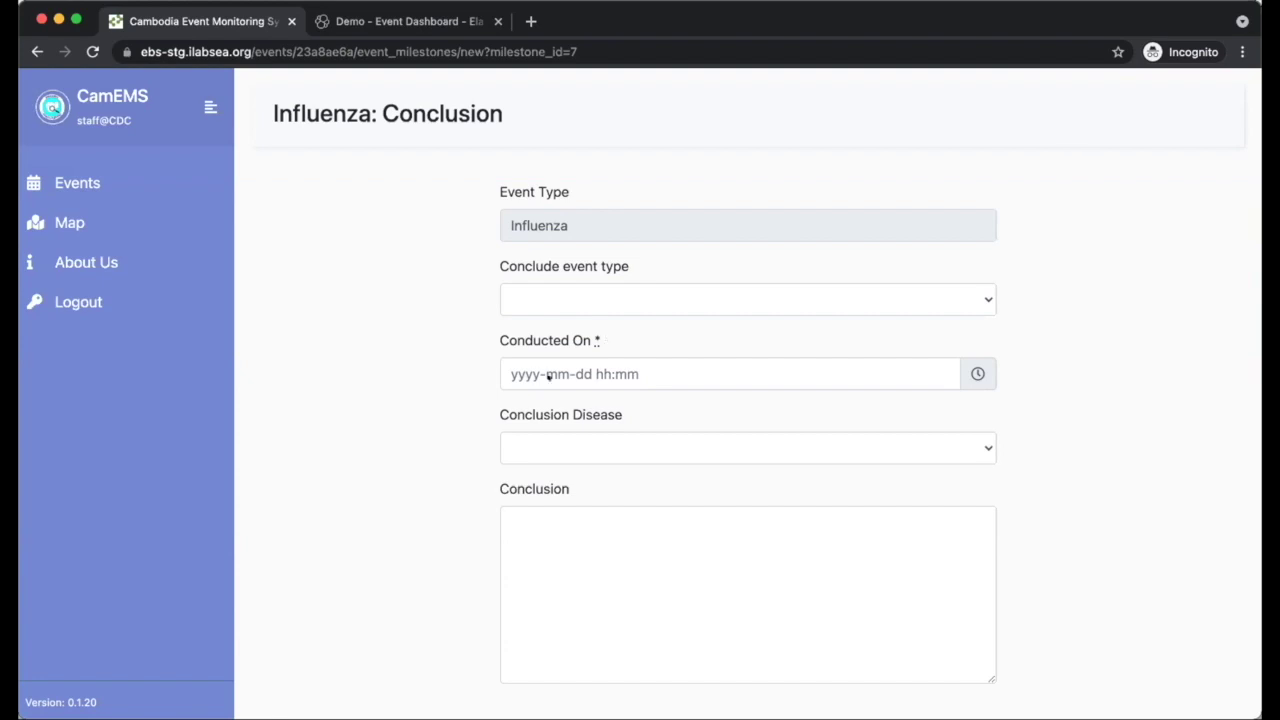
left_click(554, 340)
left_click(508, 296)
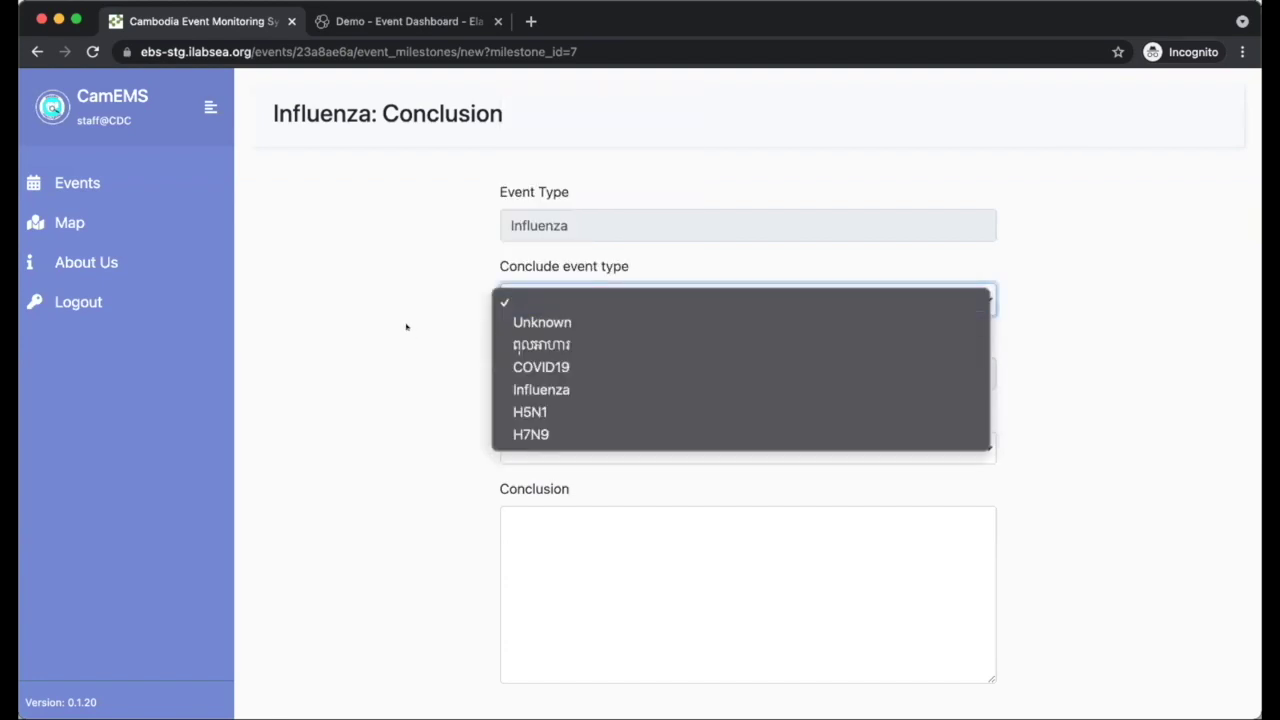
left_click(562, 301)
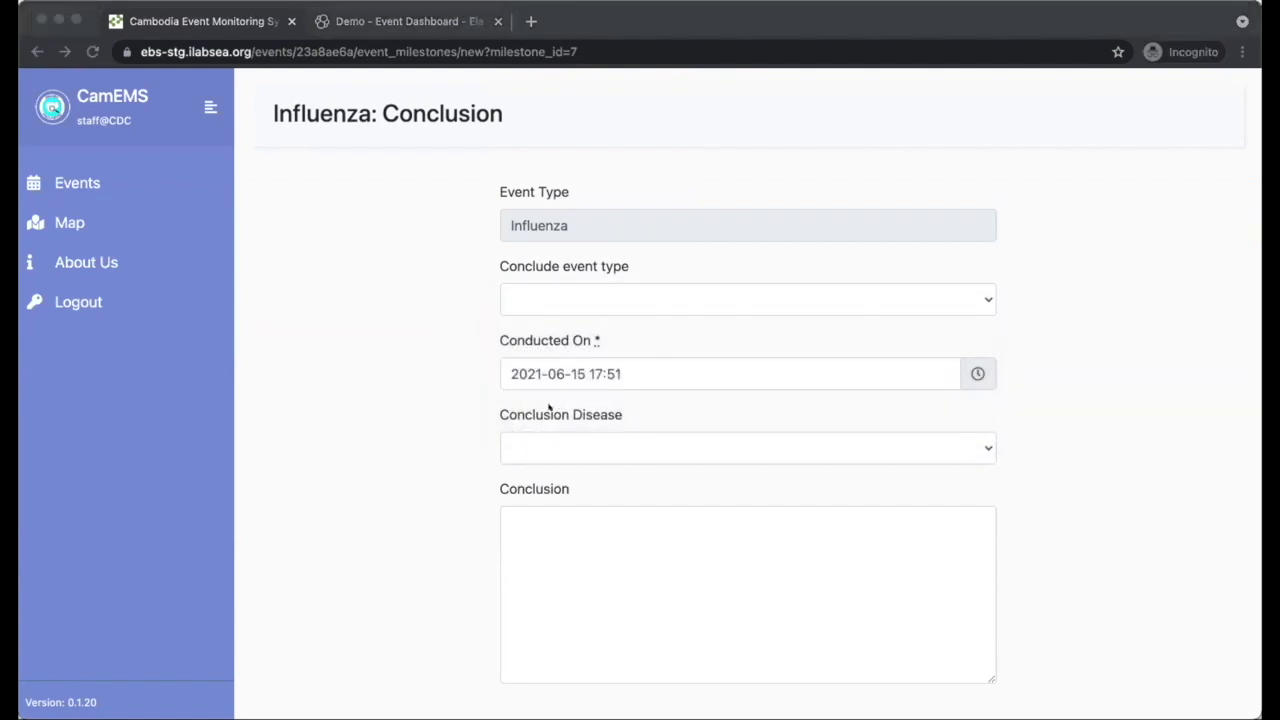
left_click(534, 303)
left_click(546, 296)
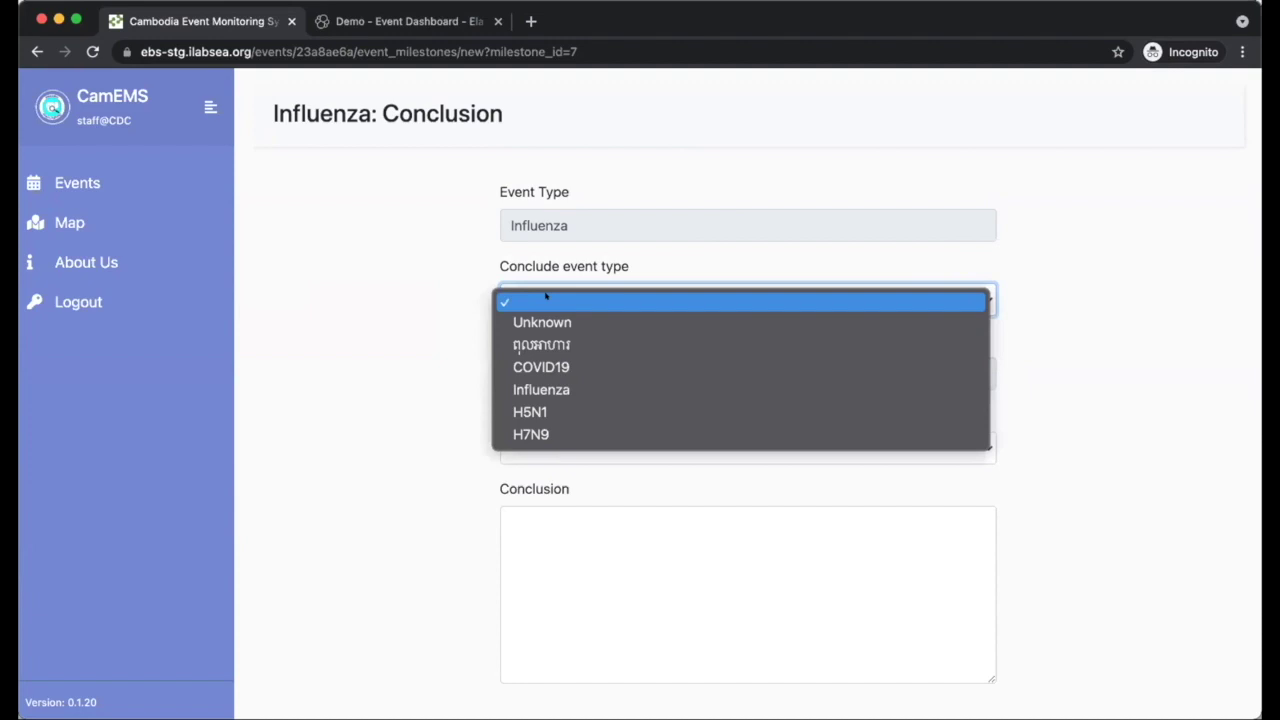
left_click(385, 353)
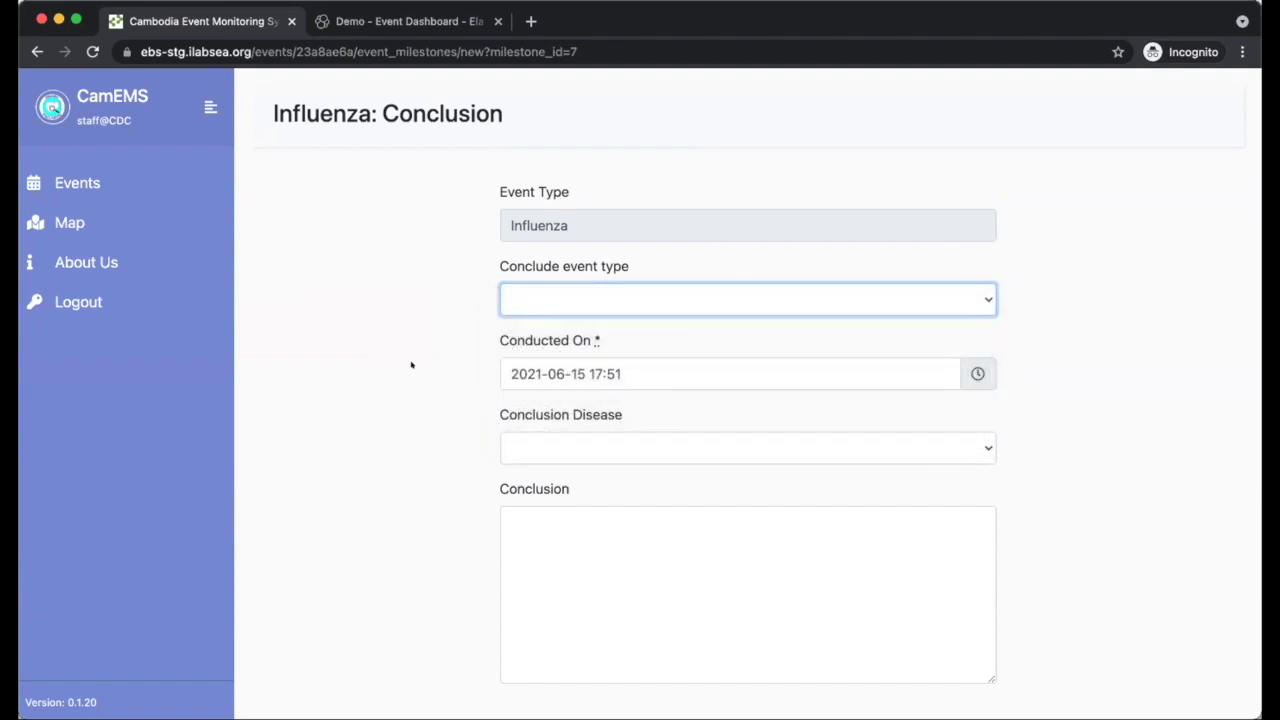
left_click(434, 365)
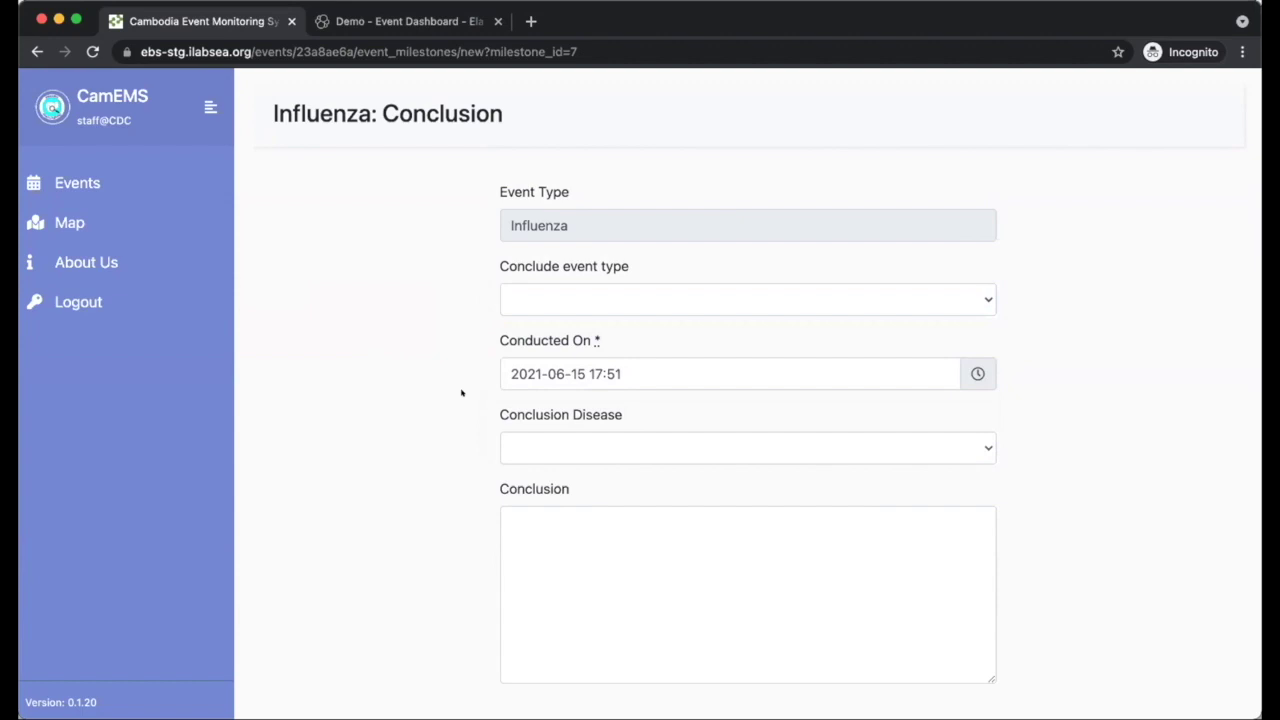
left_click(596, 370)
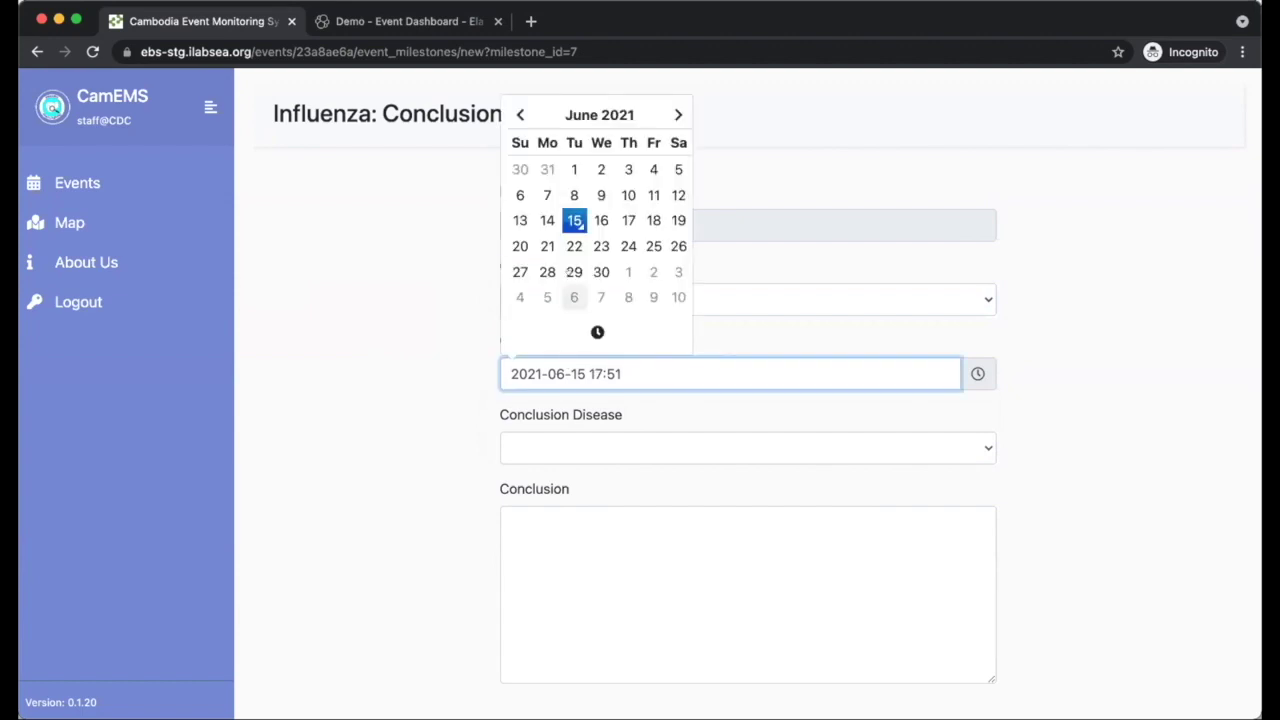
left_click(457, 378)
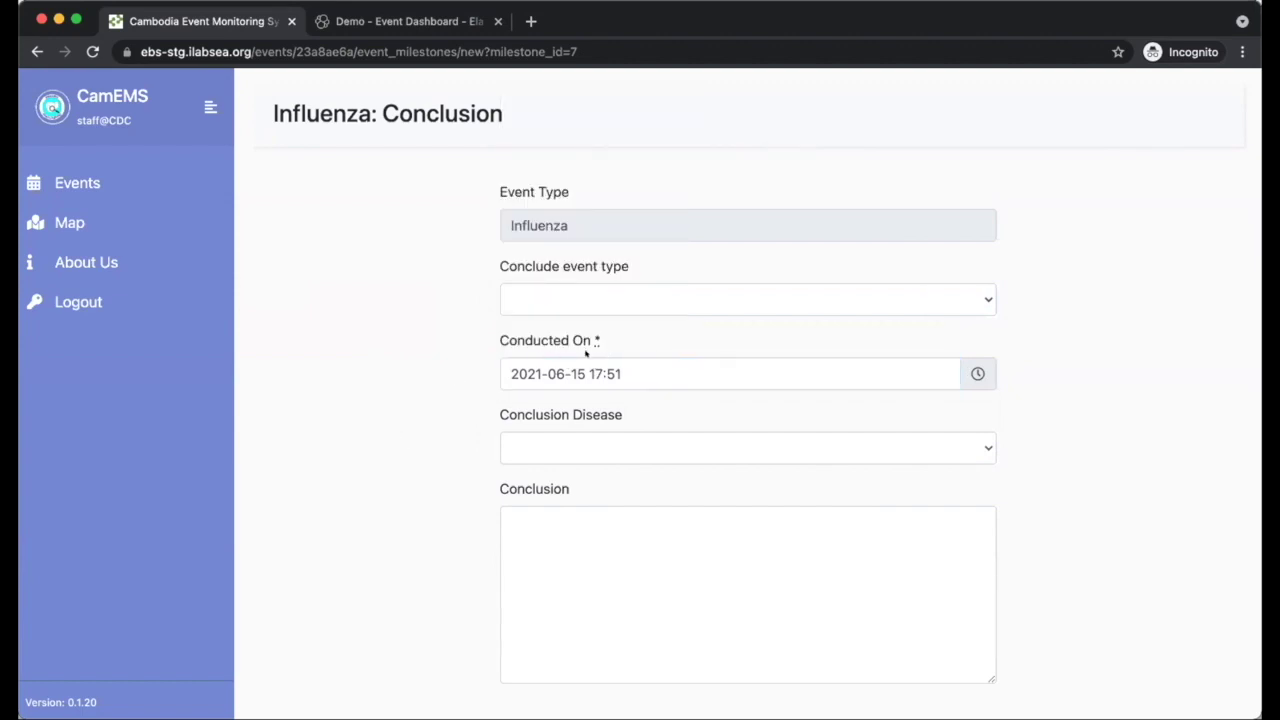
left_click(580, 373)
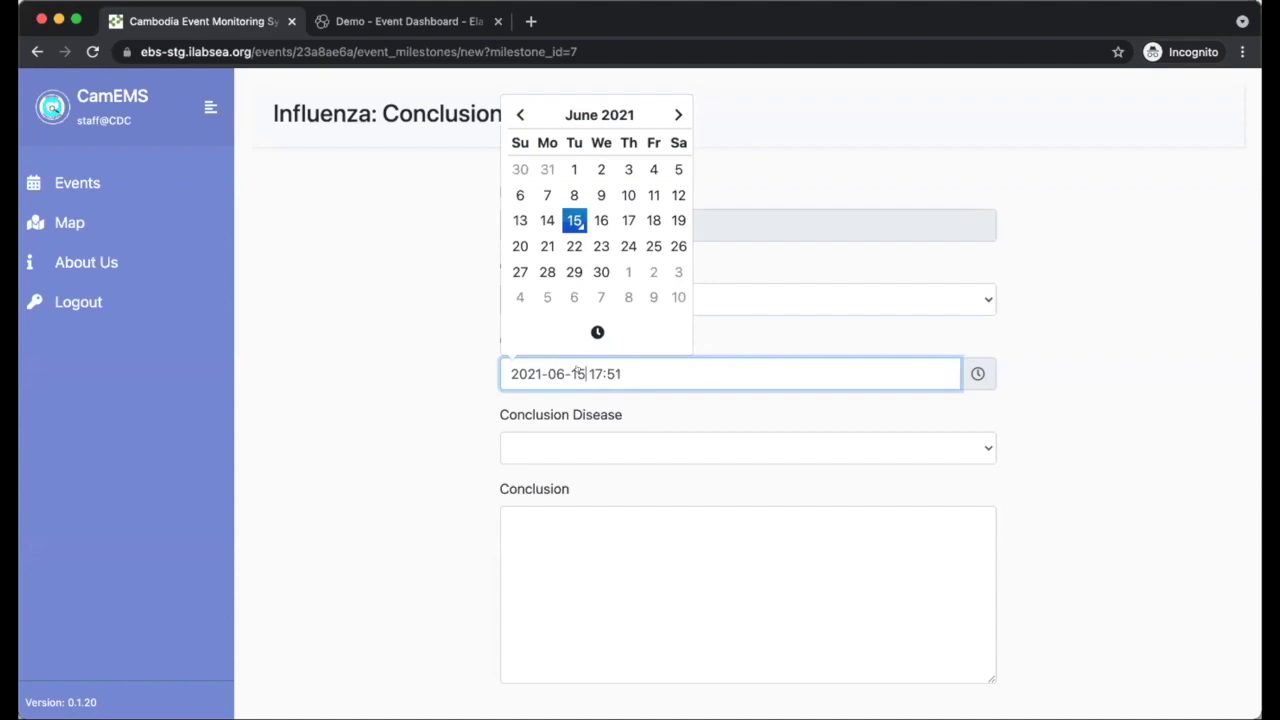
left_click(411, 406)
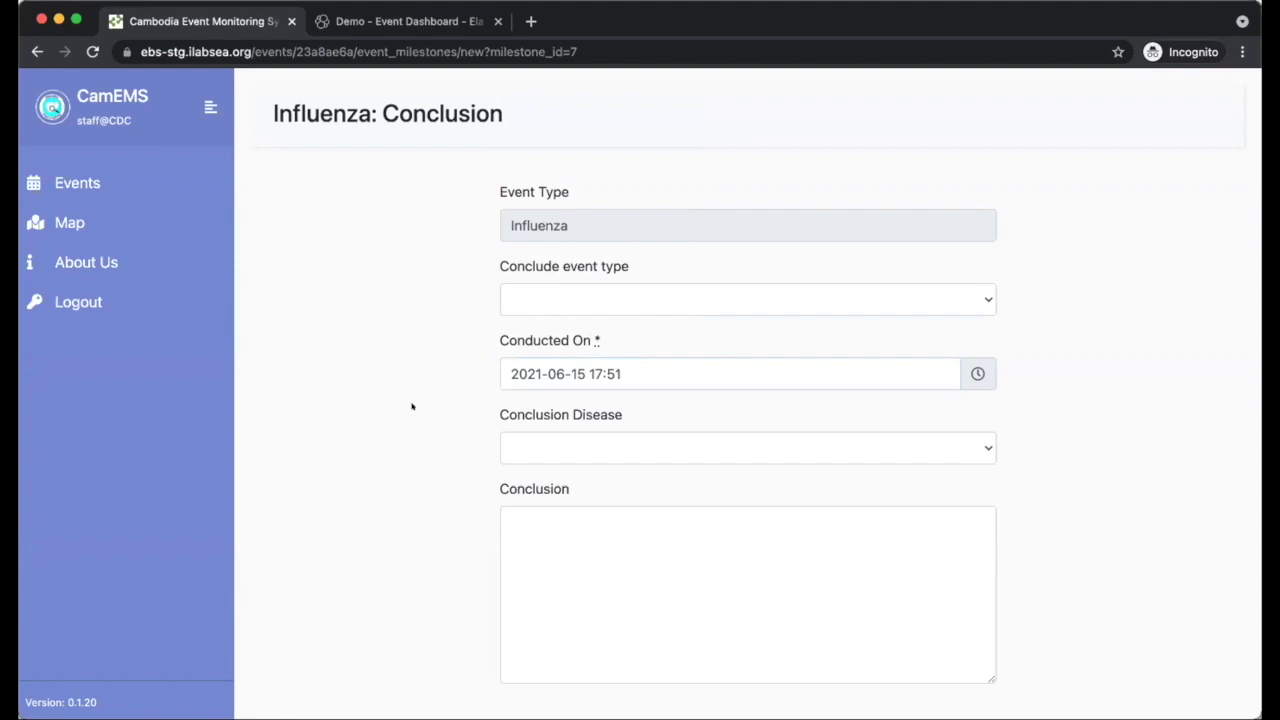
scroll(411, 406, "down", 2)
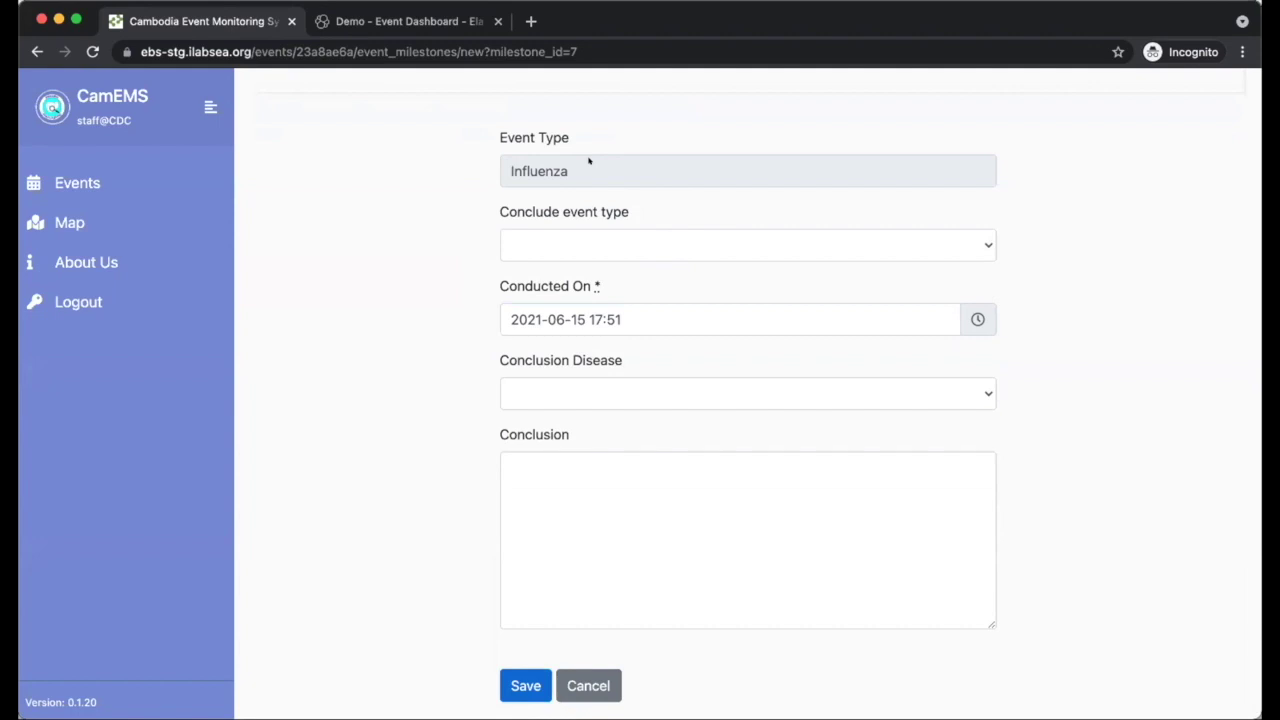
- Save the Conclusion milestone, then view the Map of suspected events
left_click(525, 686)
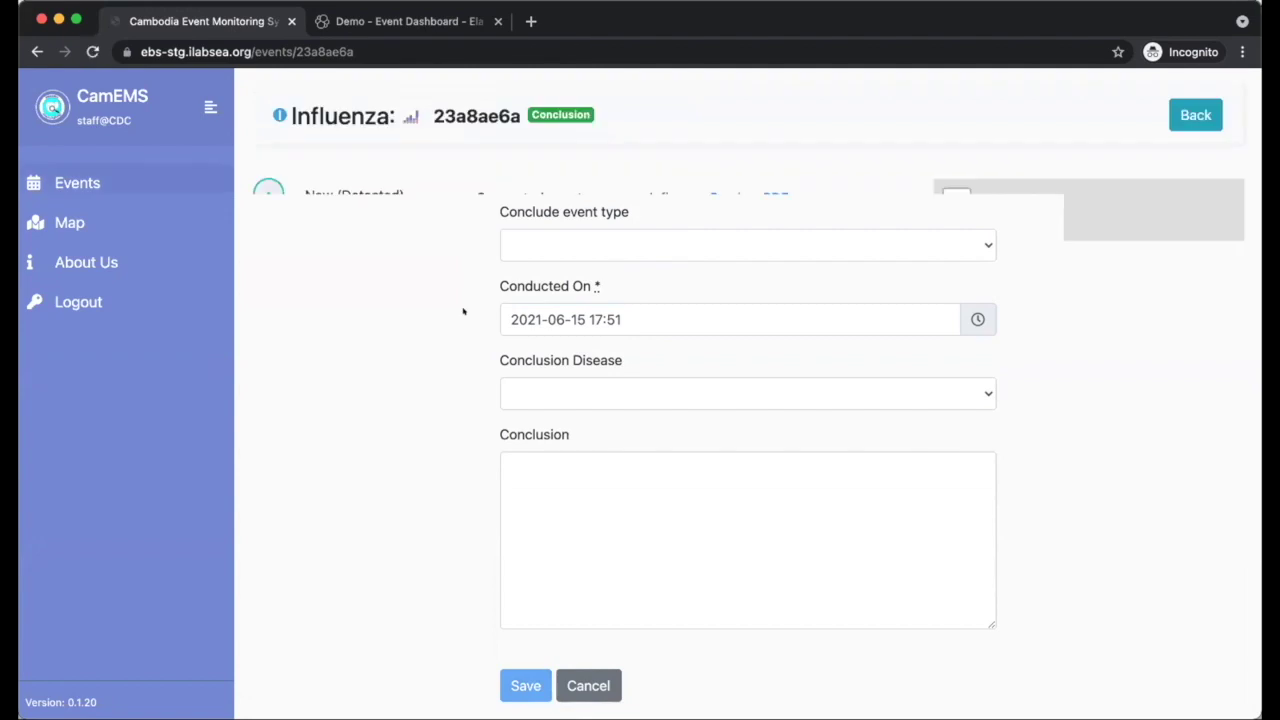
left_click(72, 222)
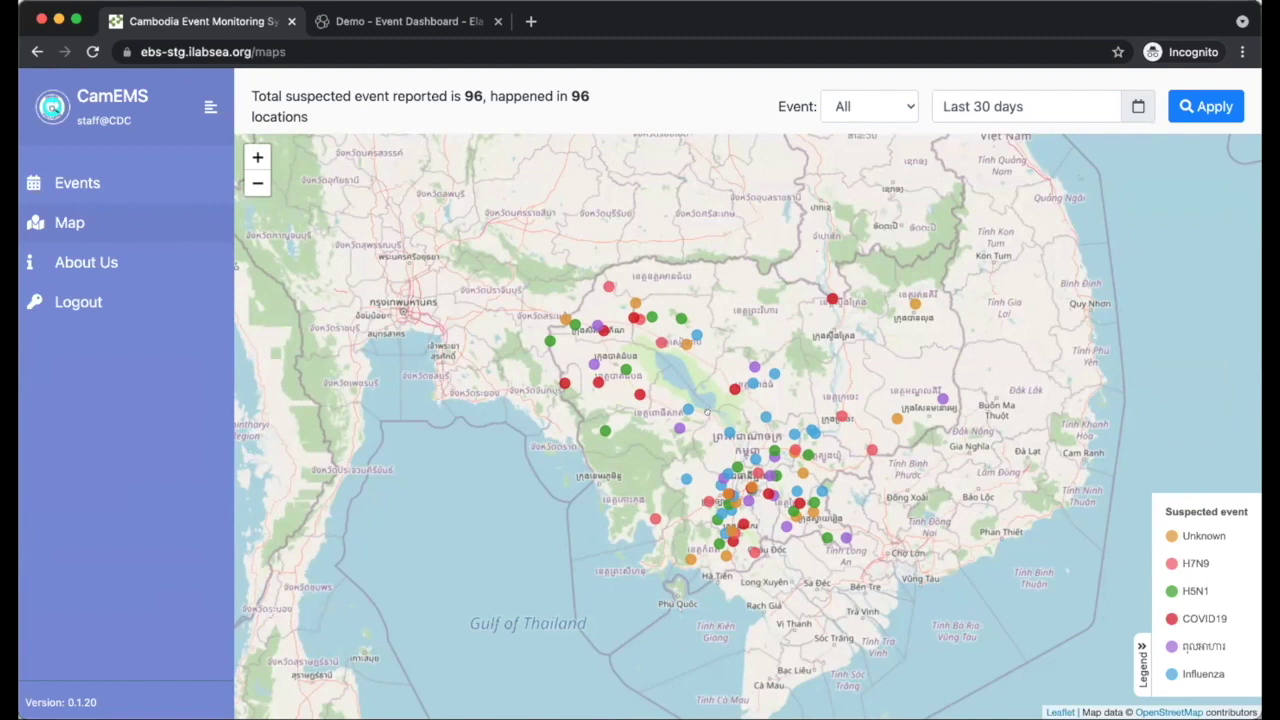
- Show the CamEMS events list and confirm event 23a8ae6a's Progress reads Conclusion
left_click(77, 183)
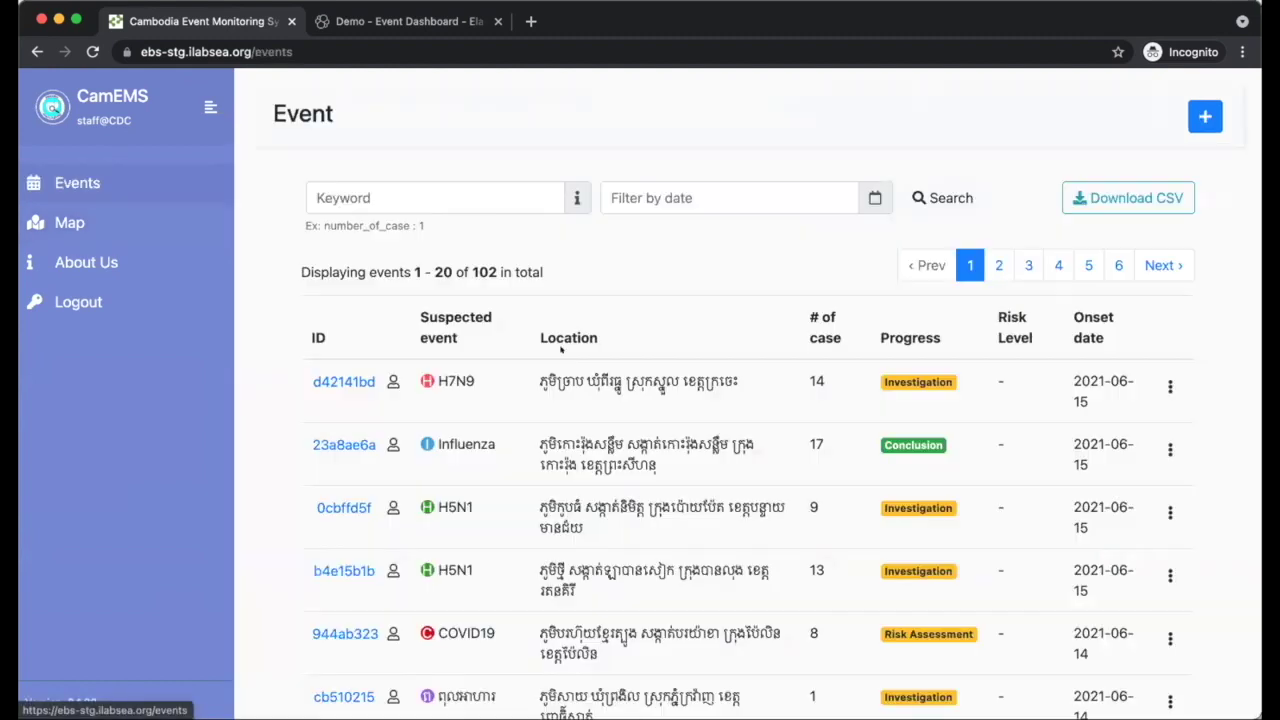
scroll(382, 296, "down", 2)
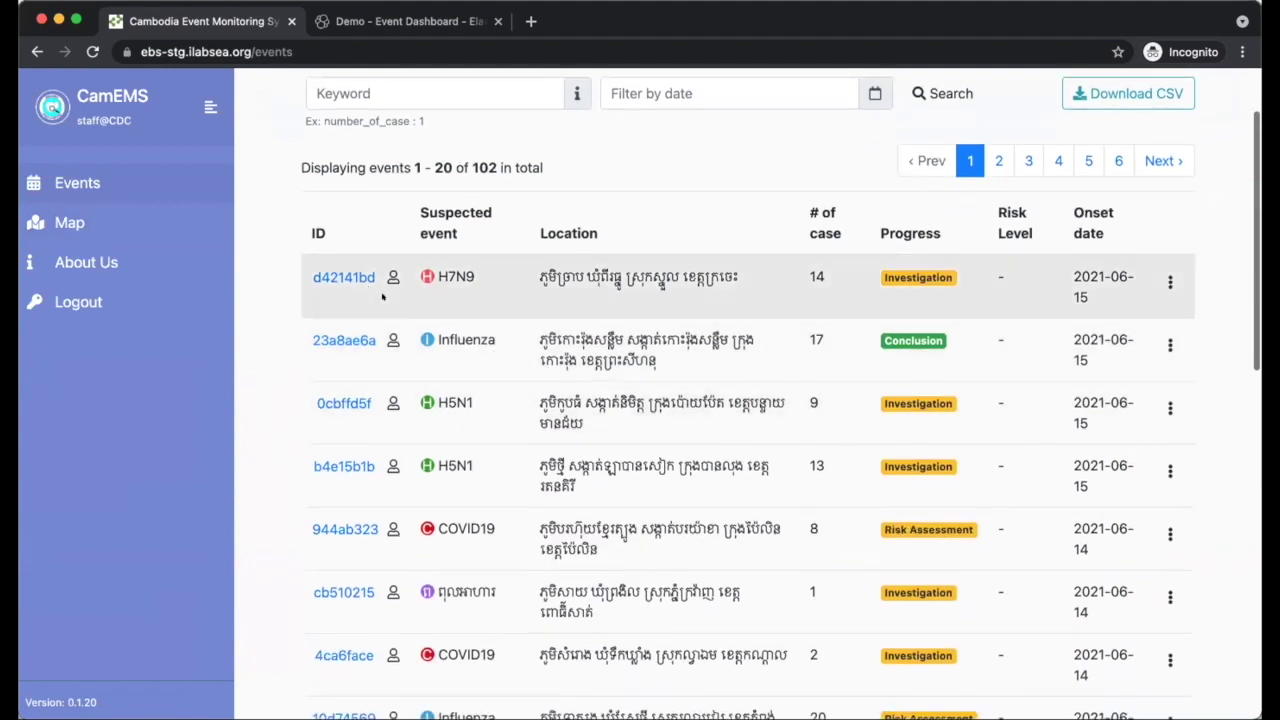
scroll(574, 352, "up", 2)
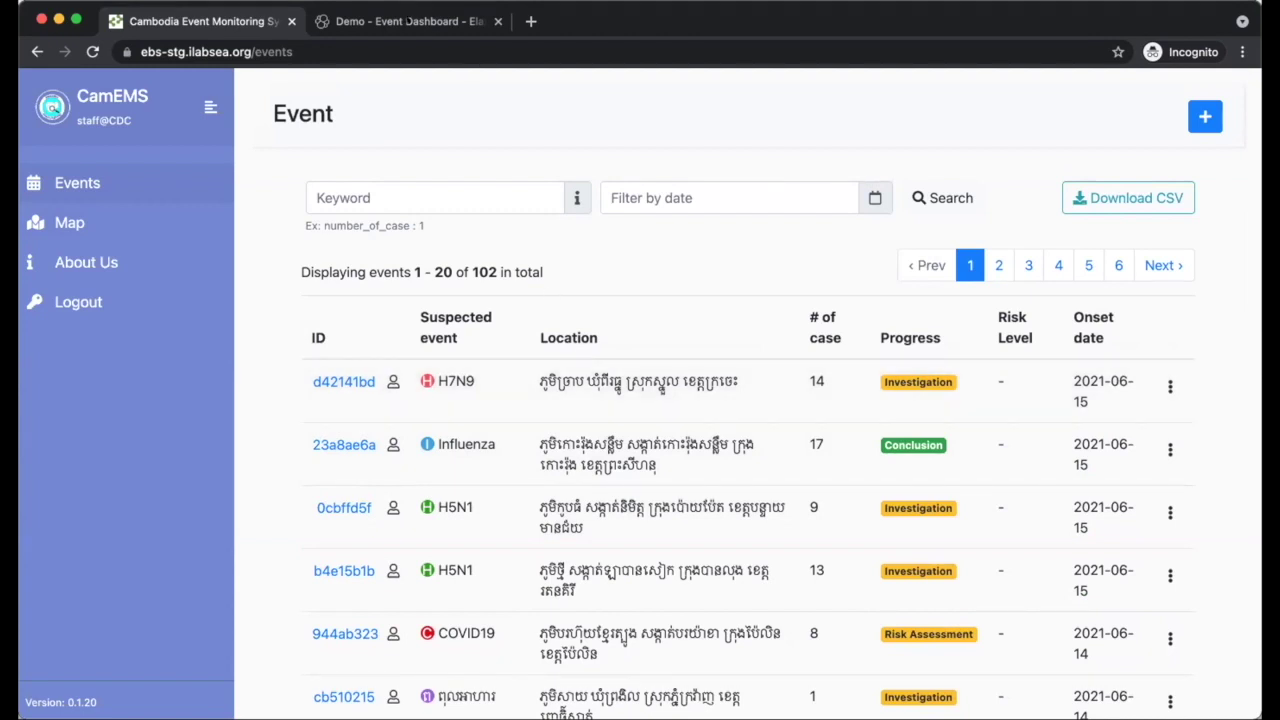
key("ctrl+Tab")
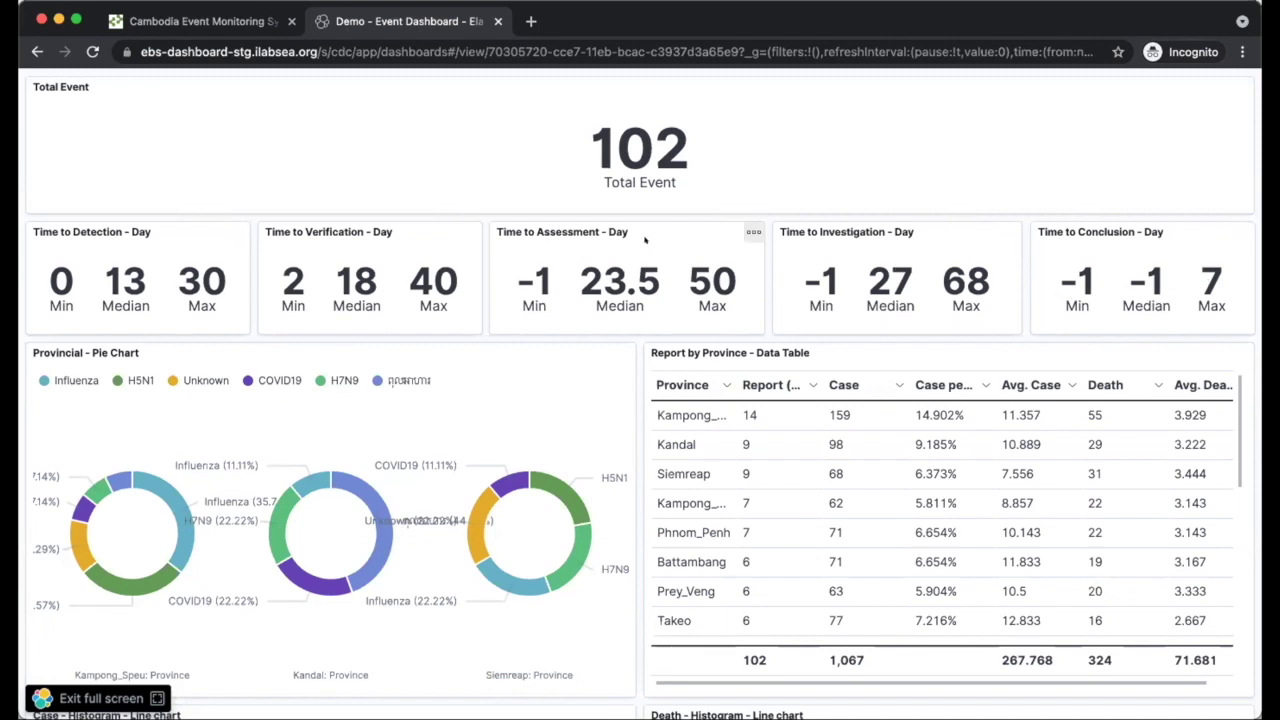
- Glance back at the CamEMS events list, then return to the Kibana Event Dashboard
left_click(206, 21)
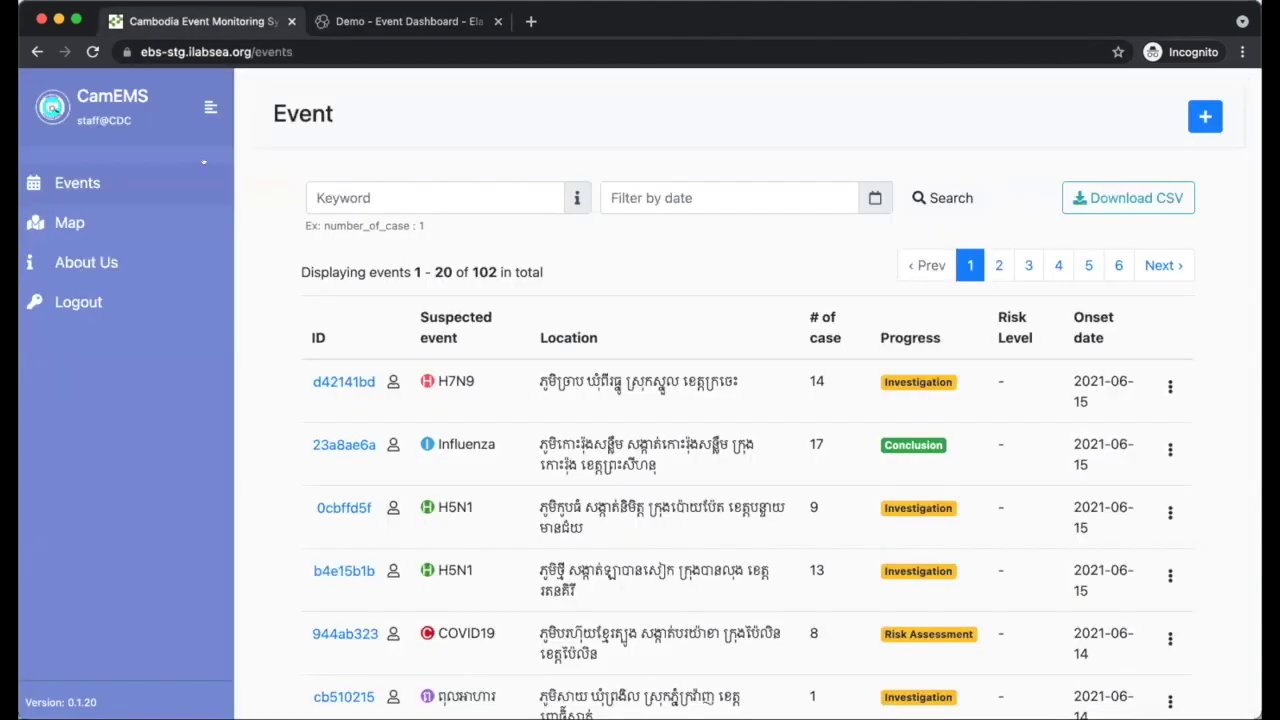
key("ctrl+Tab")
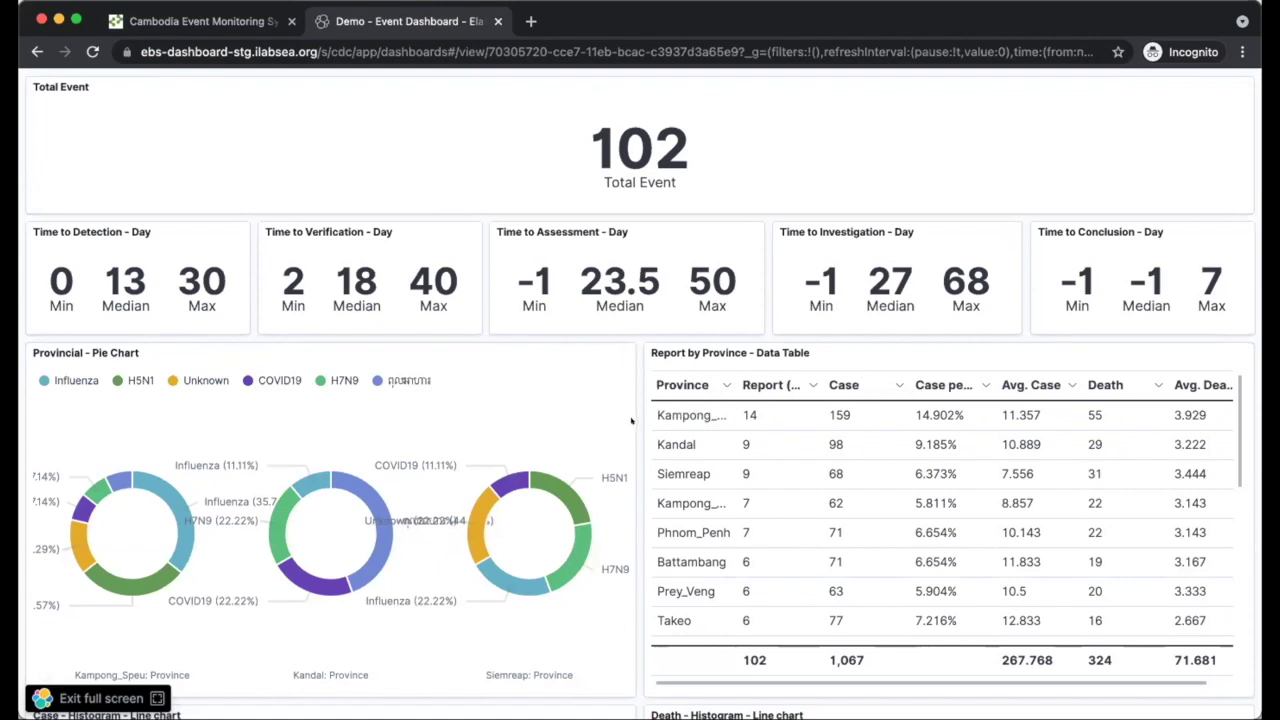
scroll(631, 421, "down", 1)
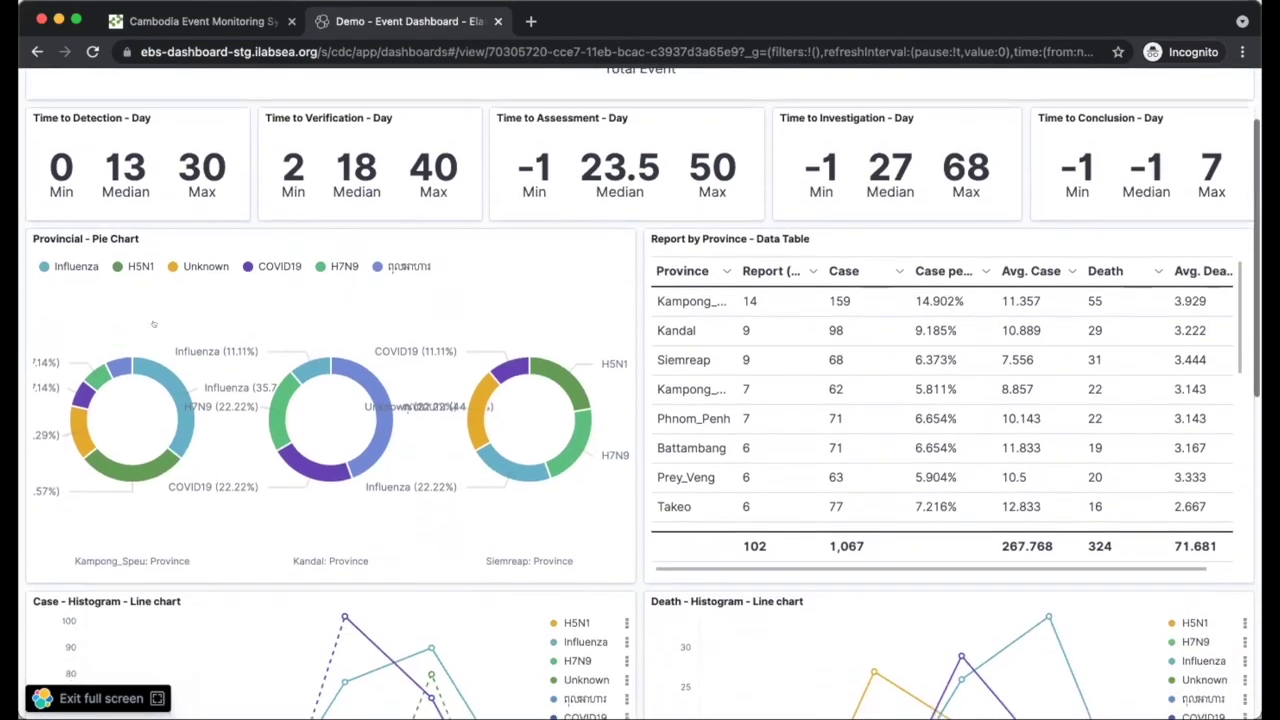
scroll(89, 351, "down", 1)
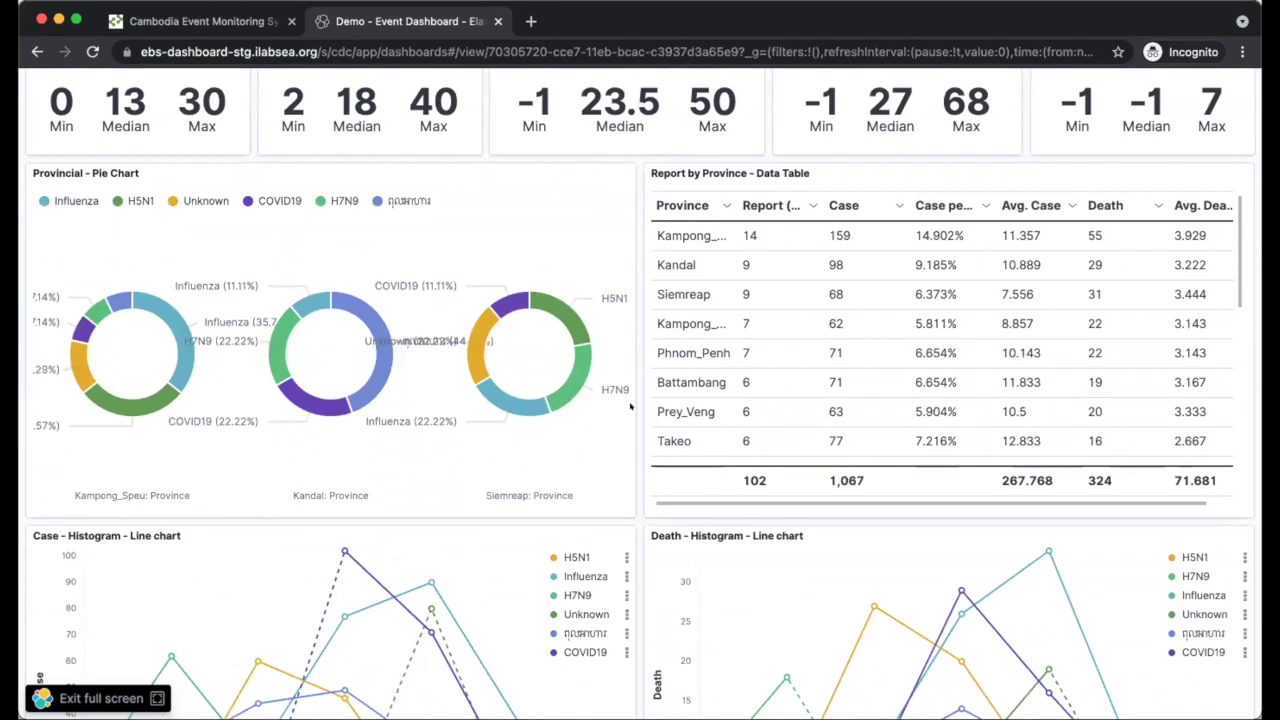
scroll(660, 265, "up", 1)
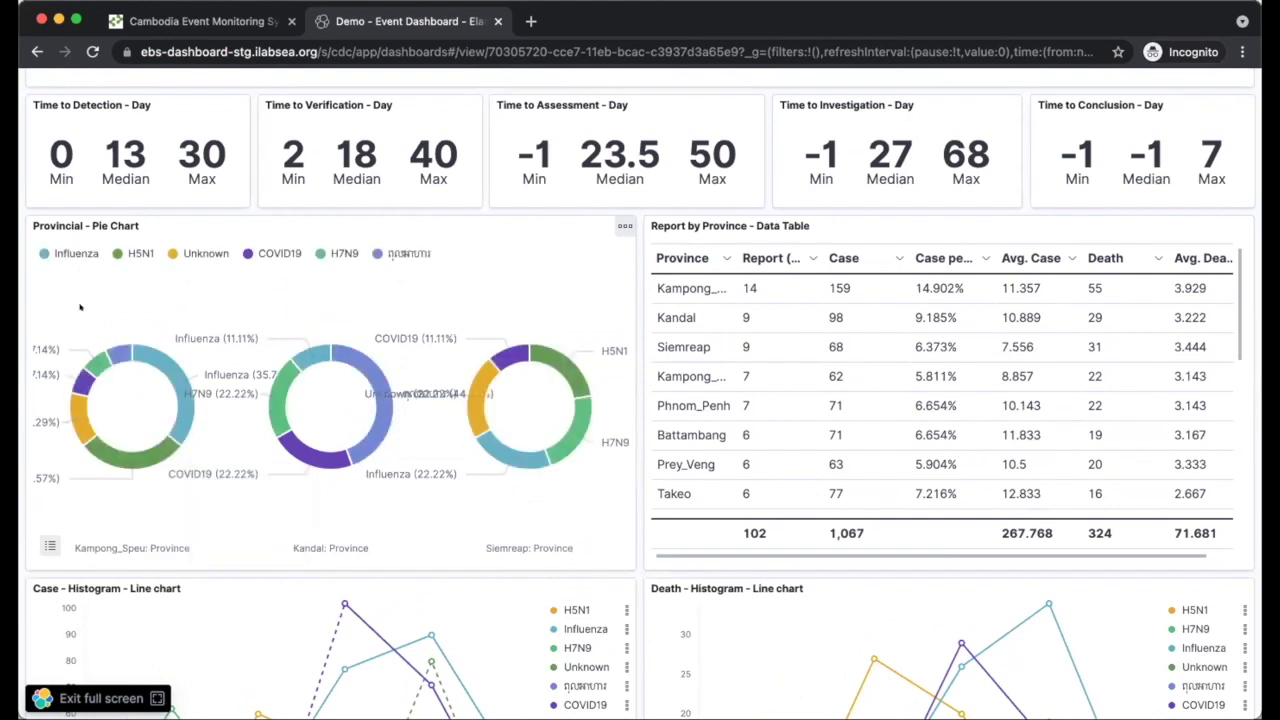
mouse_move(110, 356)
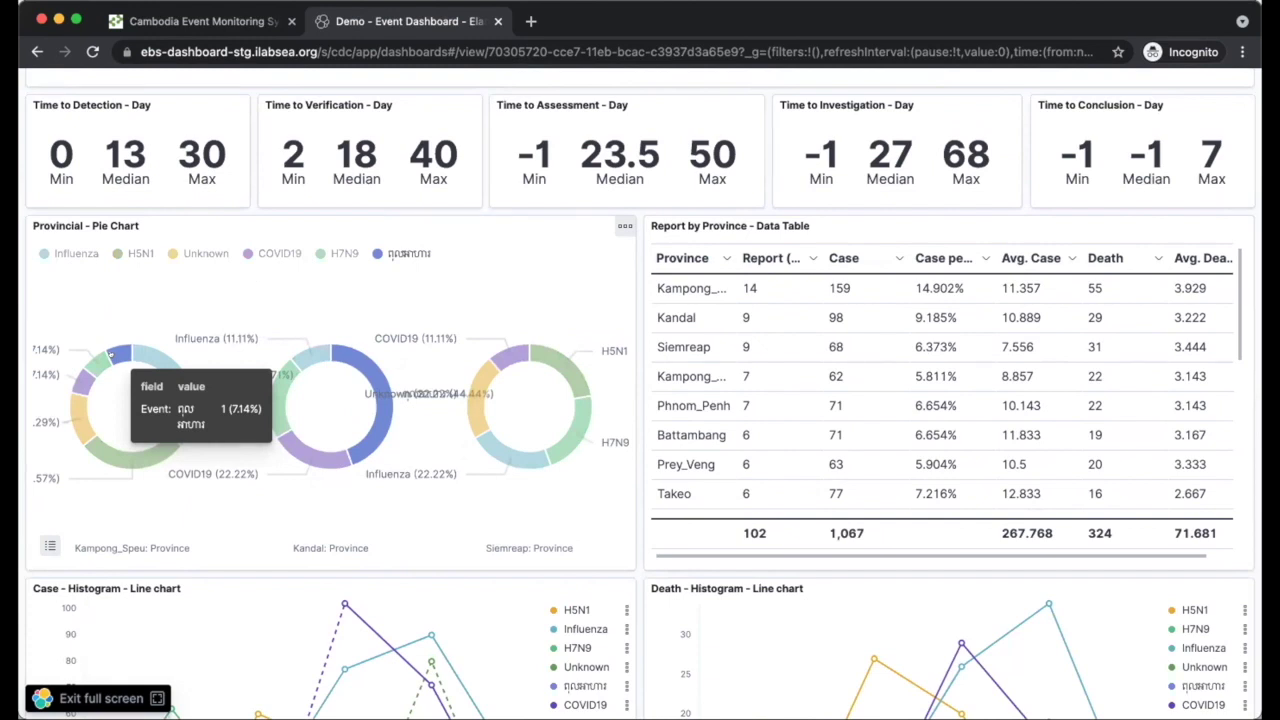
mouse_move(369, 372)
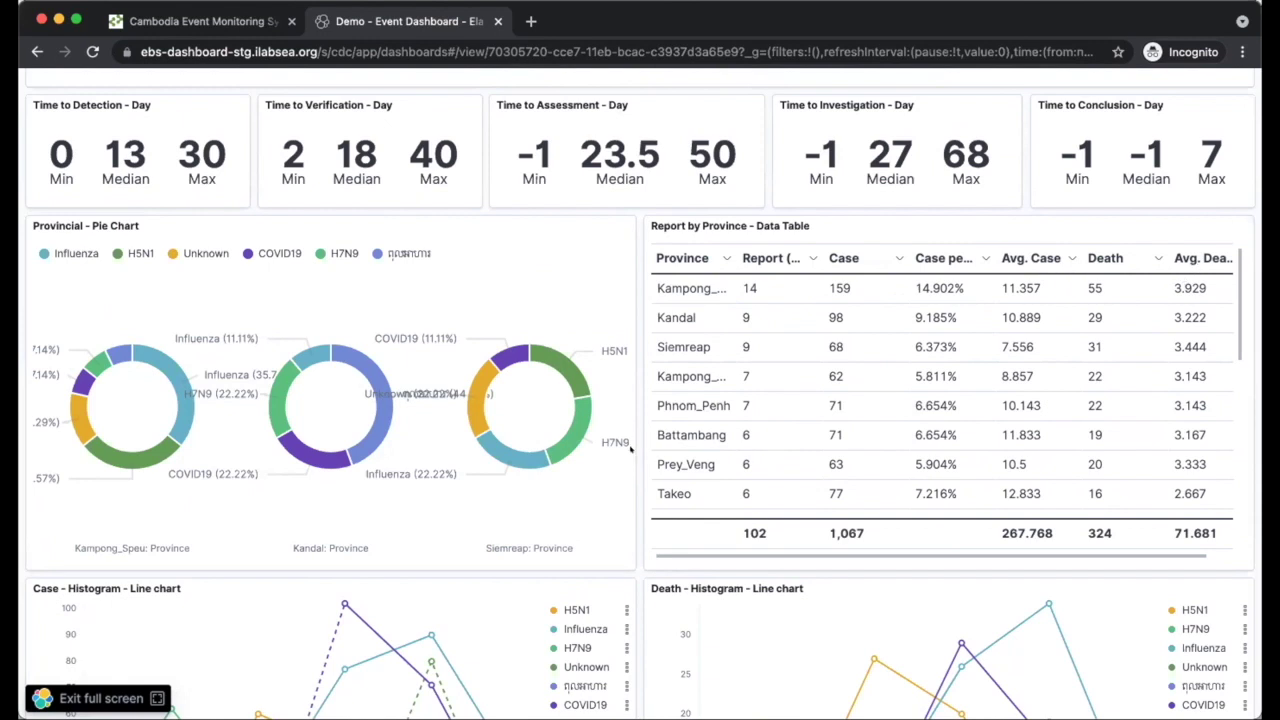
scroll(631, 450, "down", 1)
scroll(631, 450, "down", 2)
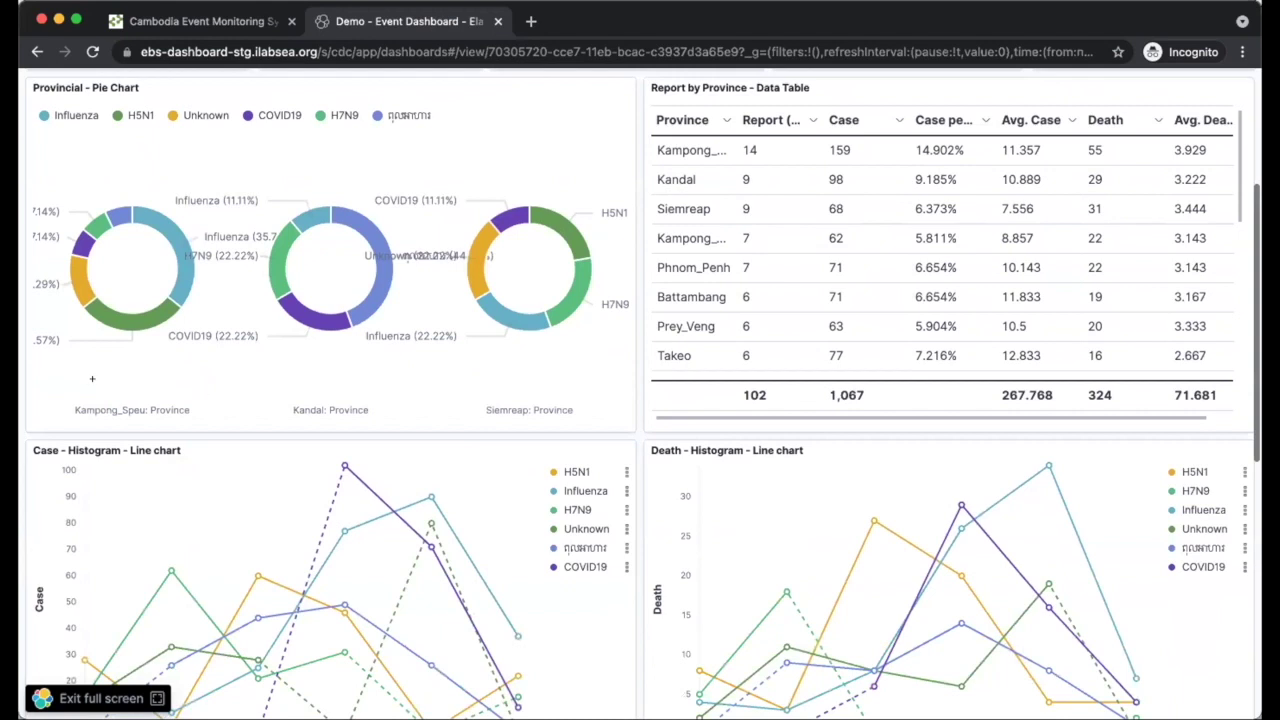
scroll(85, 383, "down", 7)
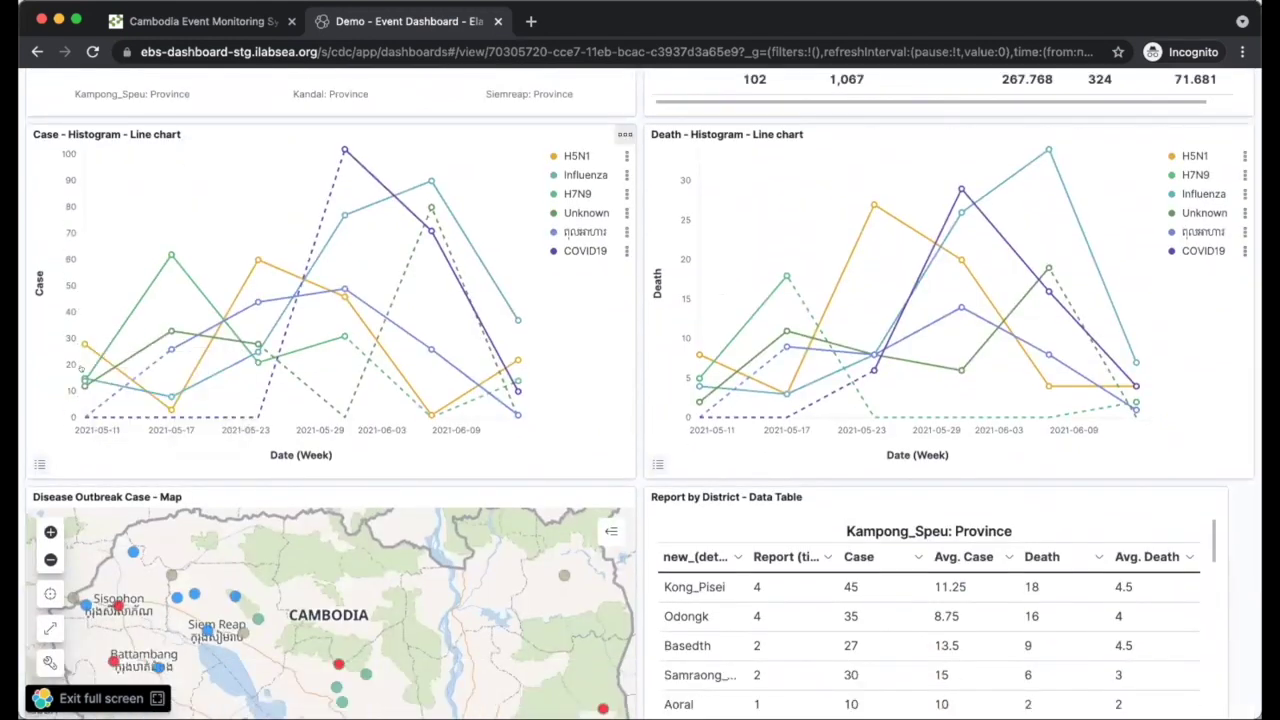
- Check Case Histogram data points, then scroll to the outbreak map and Report by District table
mouse_move(85, 378)
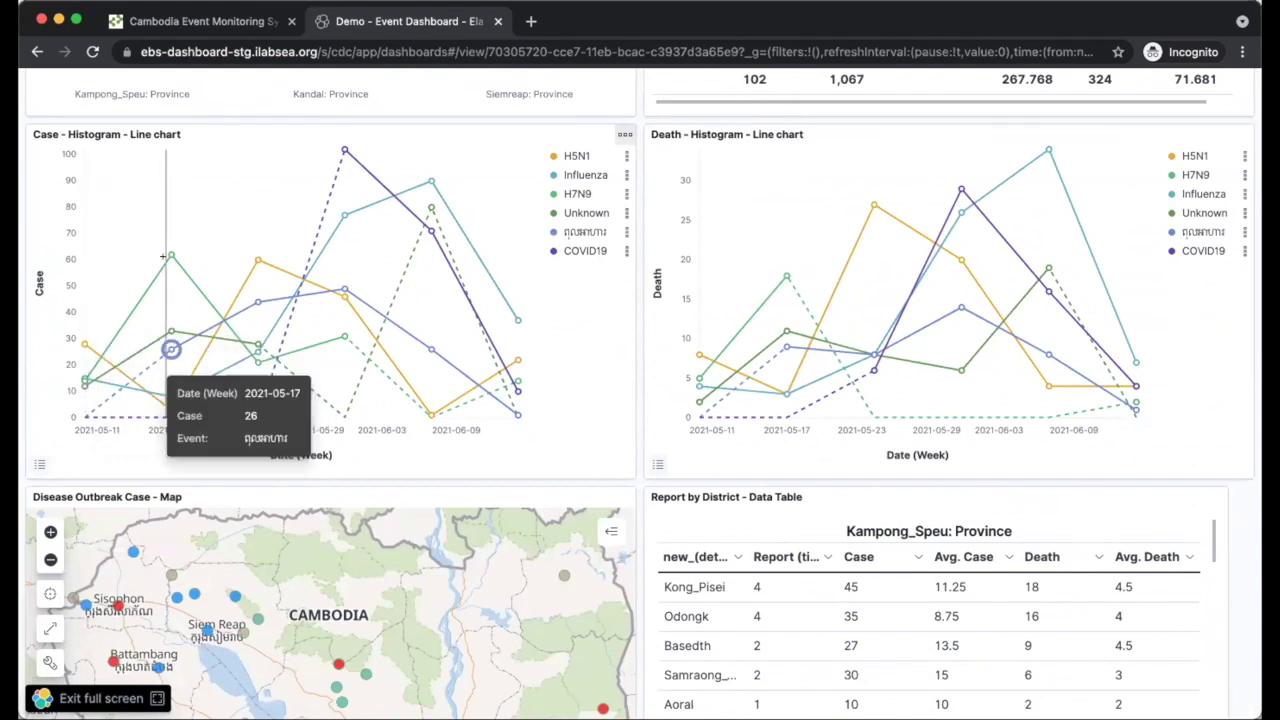
mouse_move(171, 256)
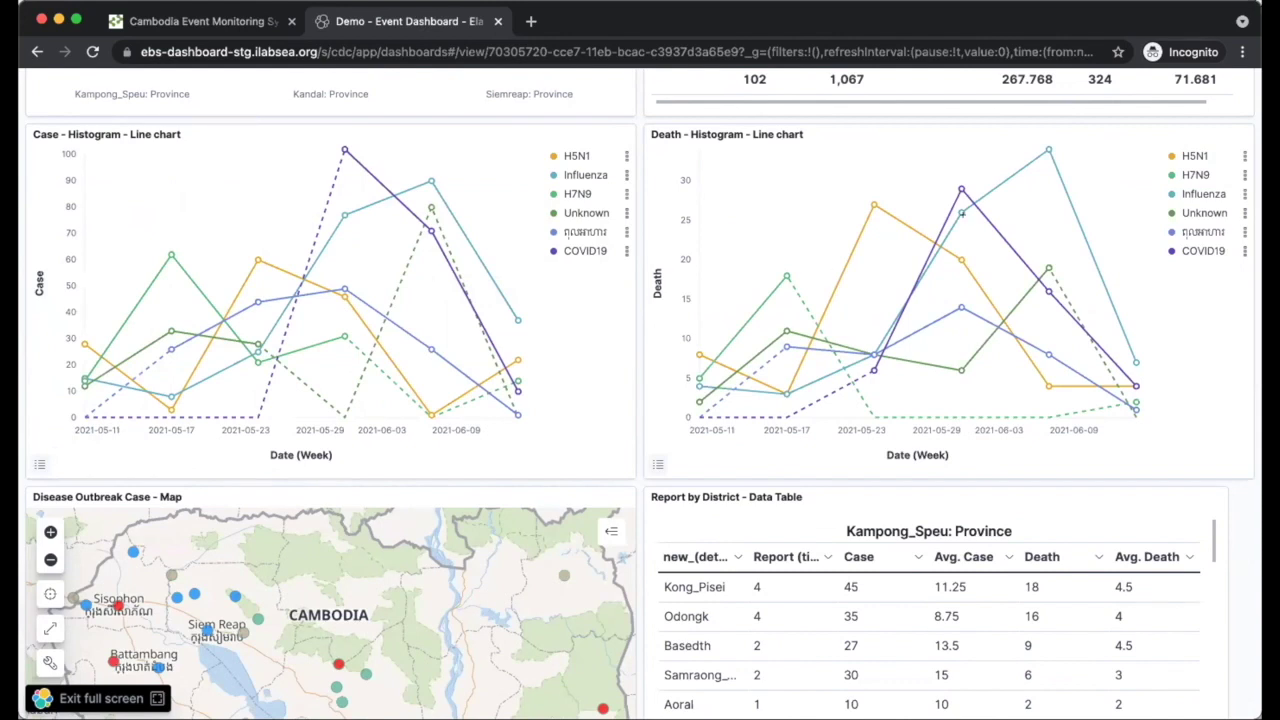
scroll(669, 366, "down", 1)
scroll(616, 393, "up", 1)
scroll(631, 405, "down", 1)
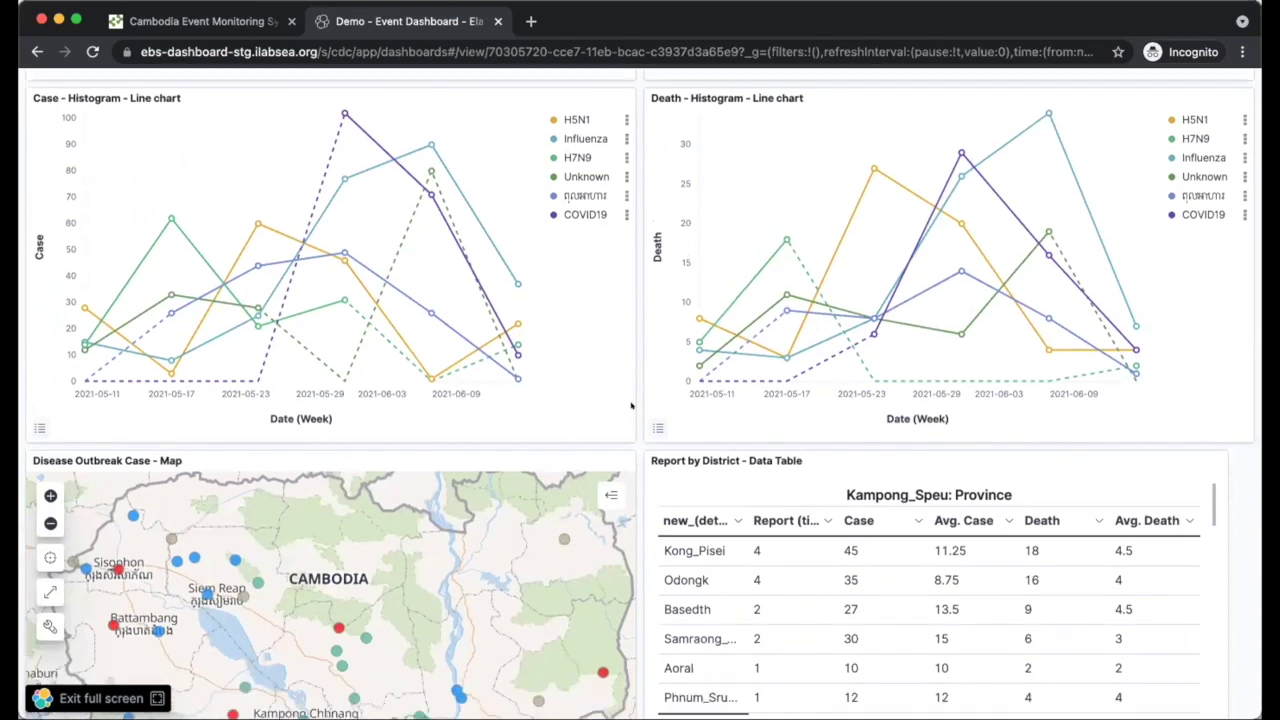
scroll(631, 405, "down", 3)
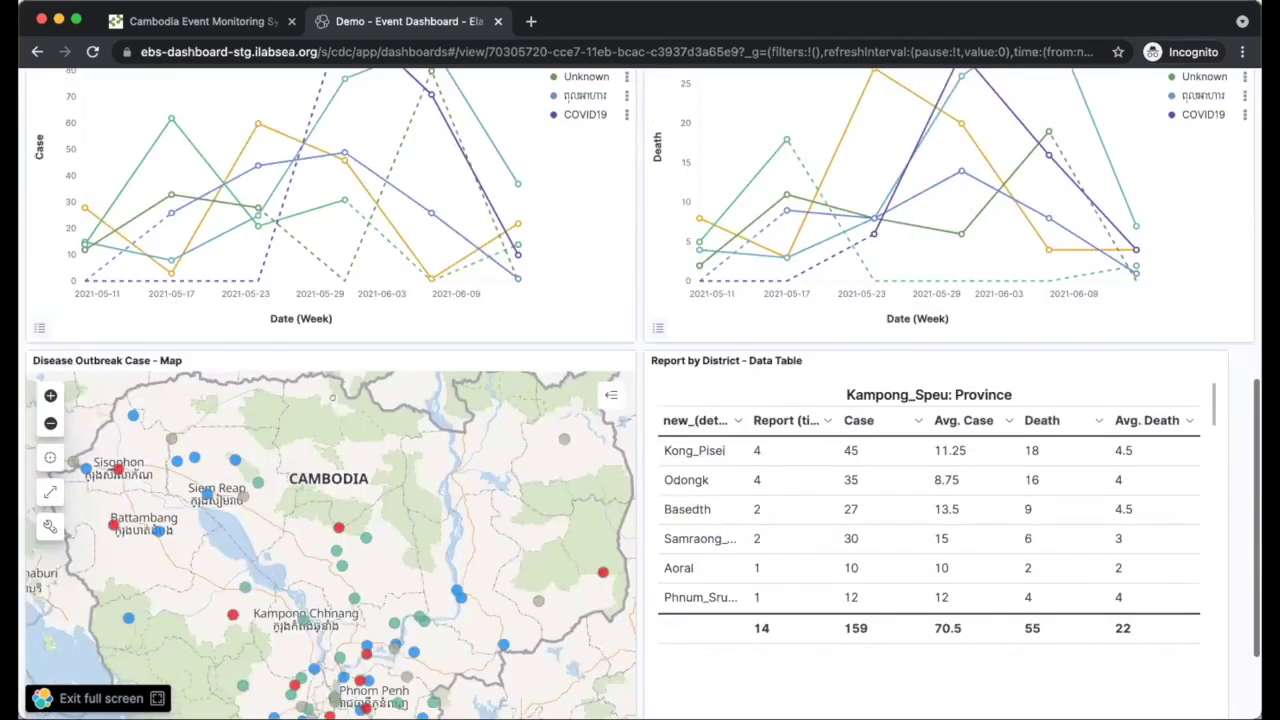
scroll(319, 398, "down", 3)
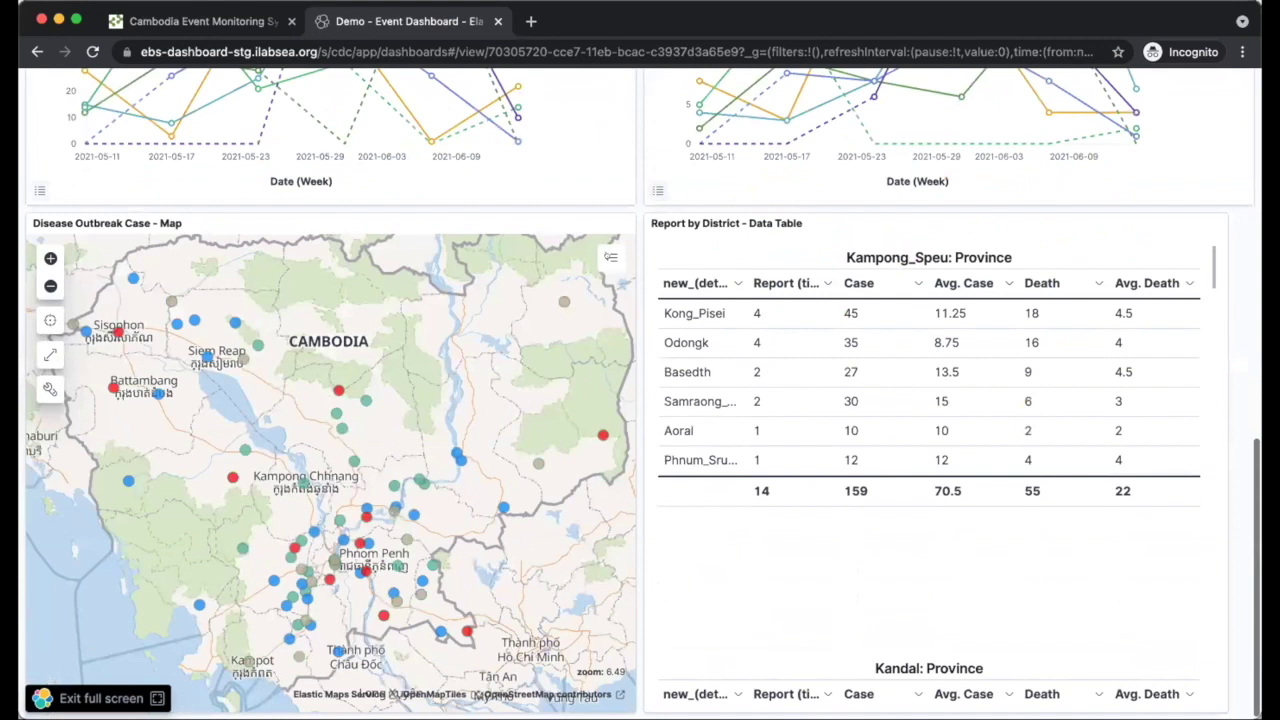
- View an Influenza and a Food Poisoning case popup, close them, and expand the Layers legend
left_click(336, 413)
left_click(294, 548)
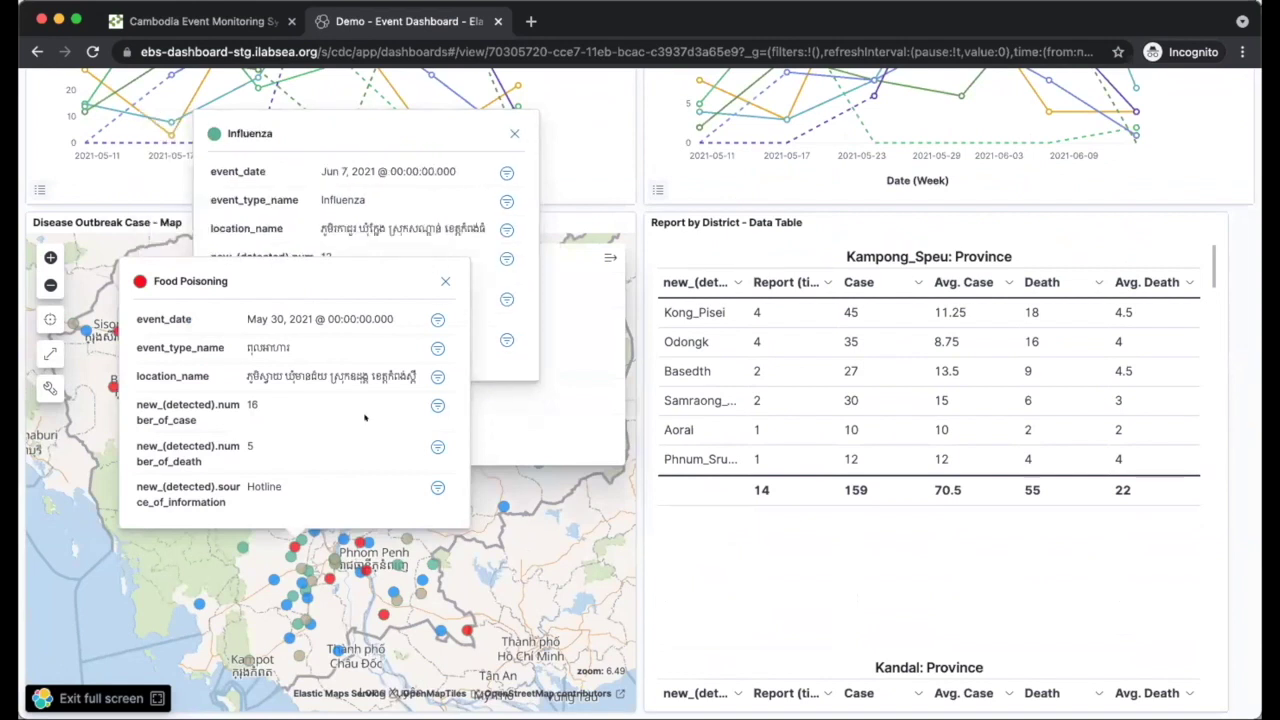
left_click(509, 134)
left_click(445, 281)
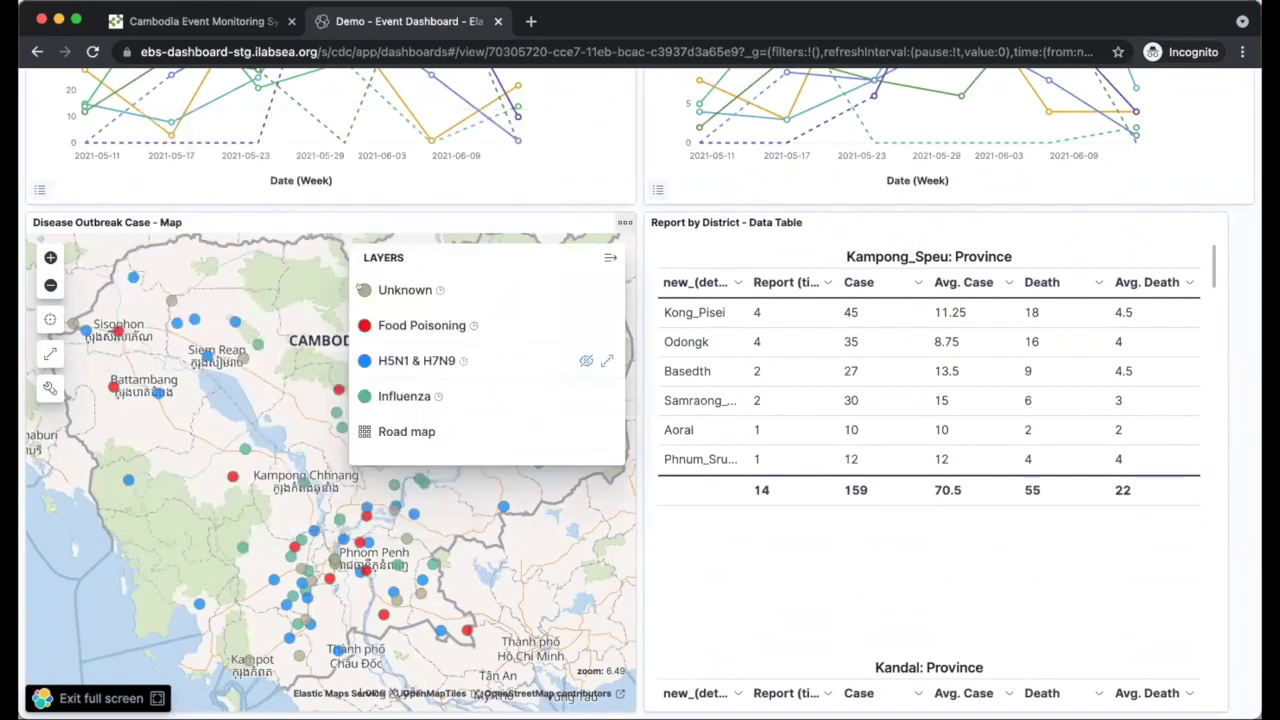
mouse_move(366, 289)
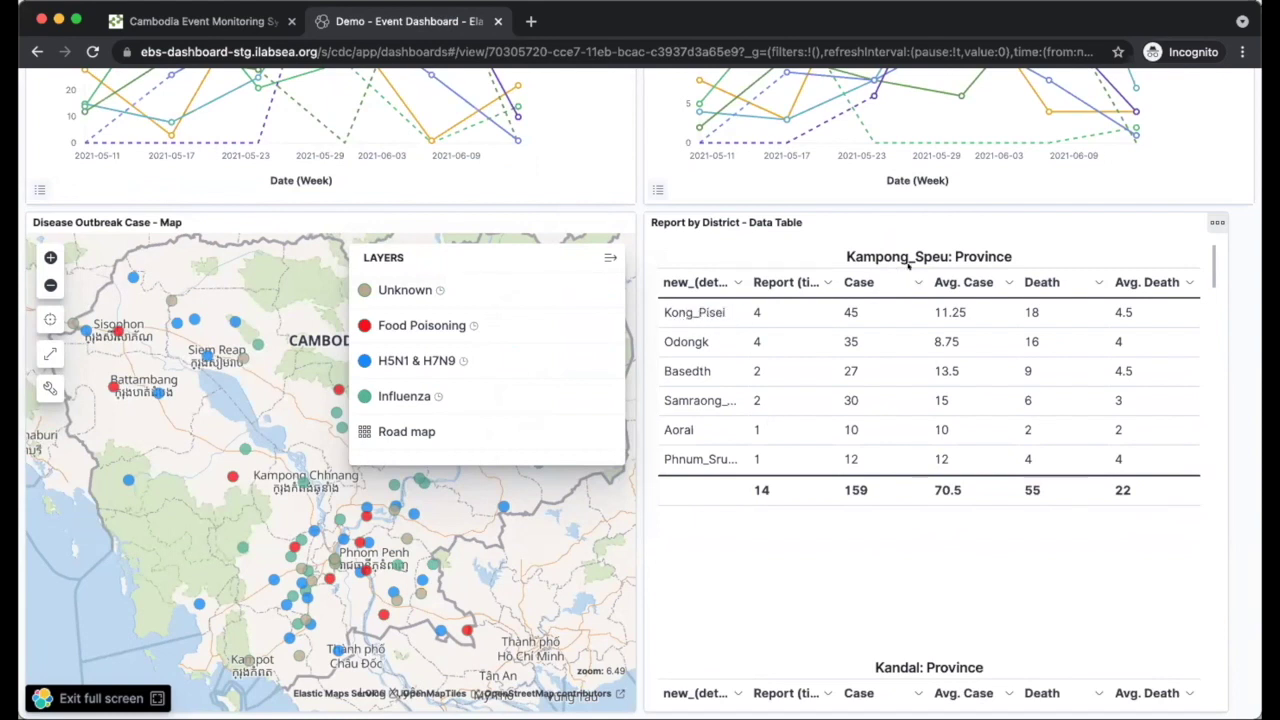
- Scroll through each province's district report table, then back up to the 102-event summary
scroll(729, 403, "down", 2)
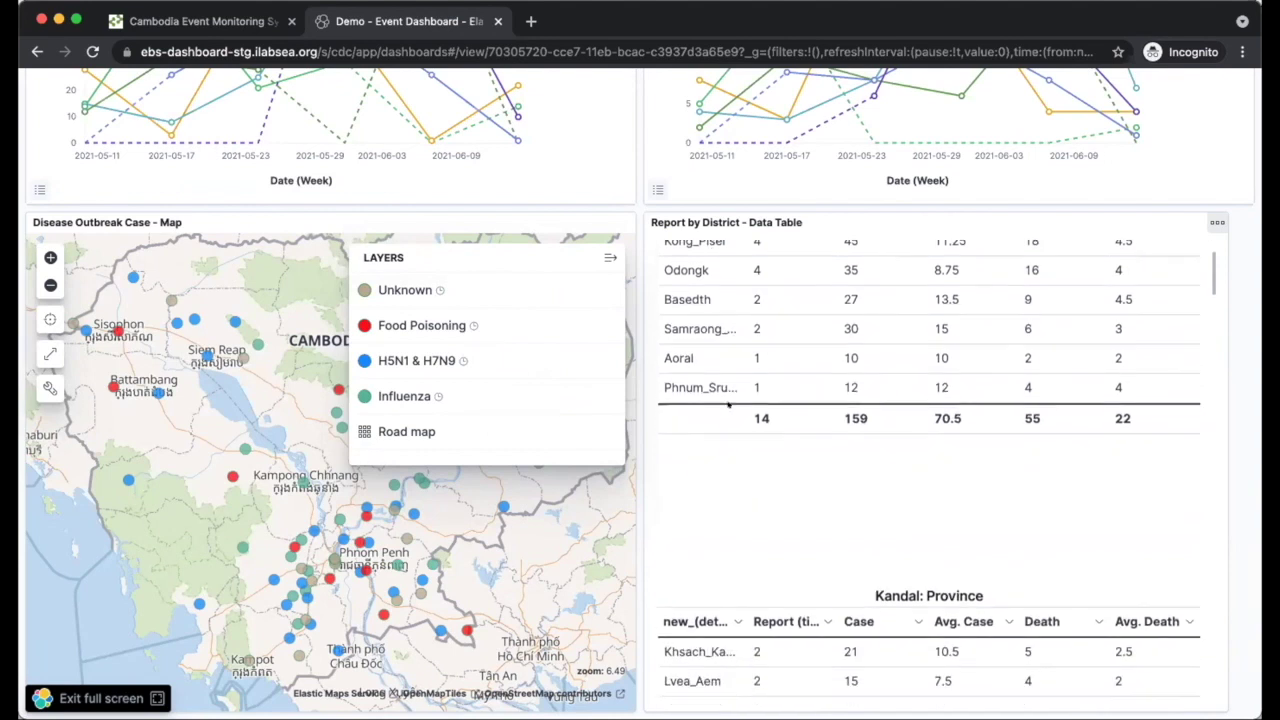
scroll(672, 475, "up", 2)
scroll(672, 475, "up", 1)
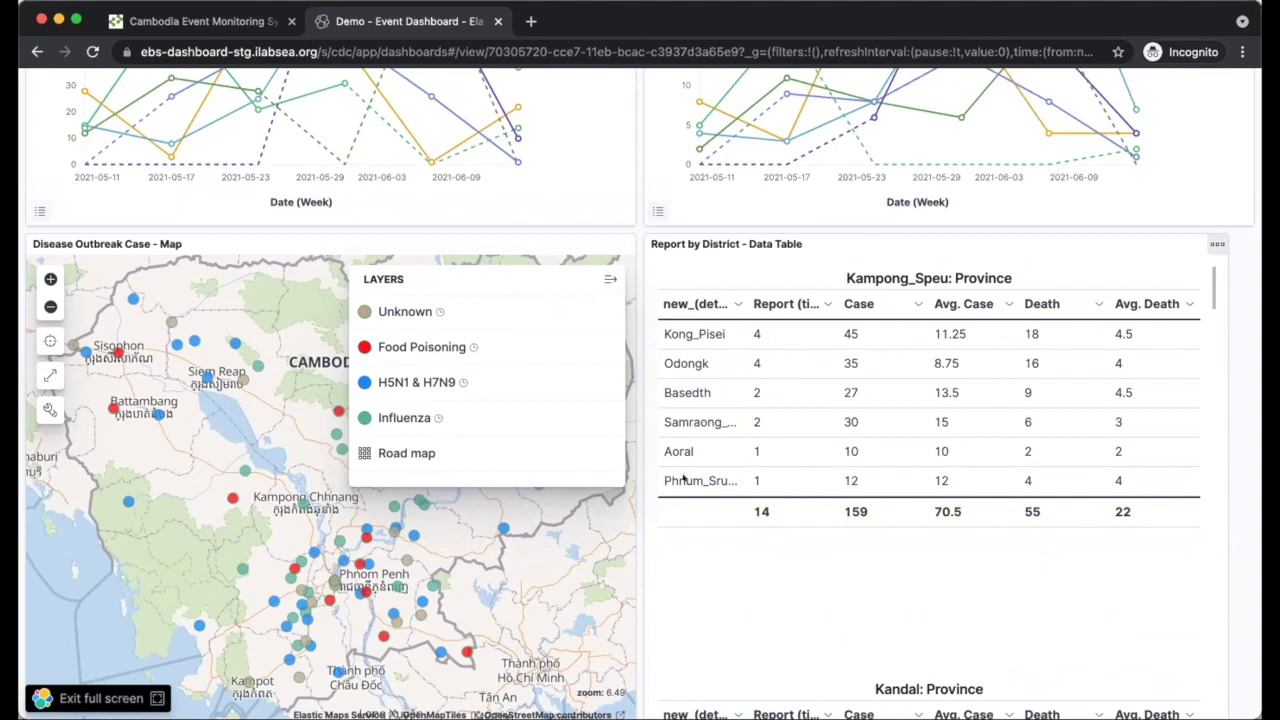
scroll(796, 488, "down", 3)
scroll(796, 488, "down", 10)
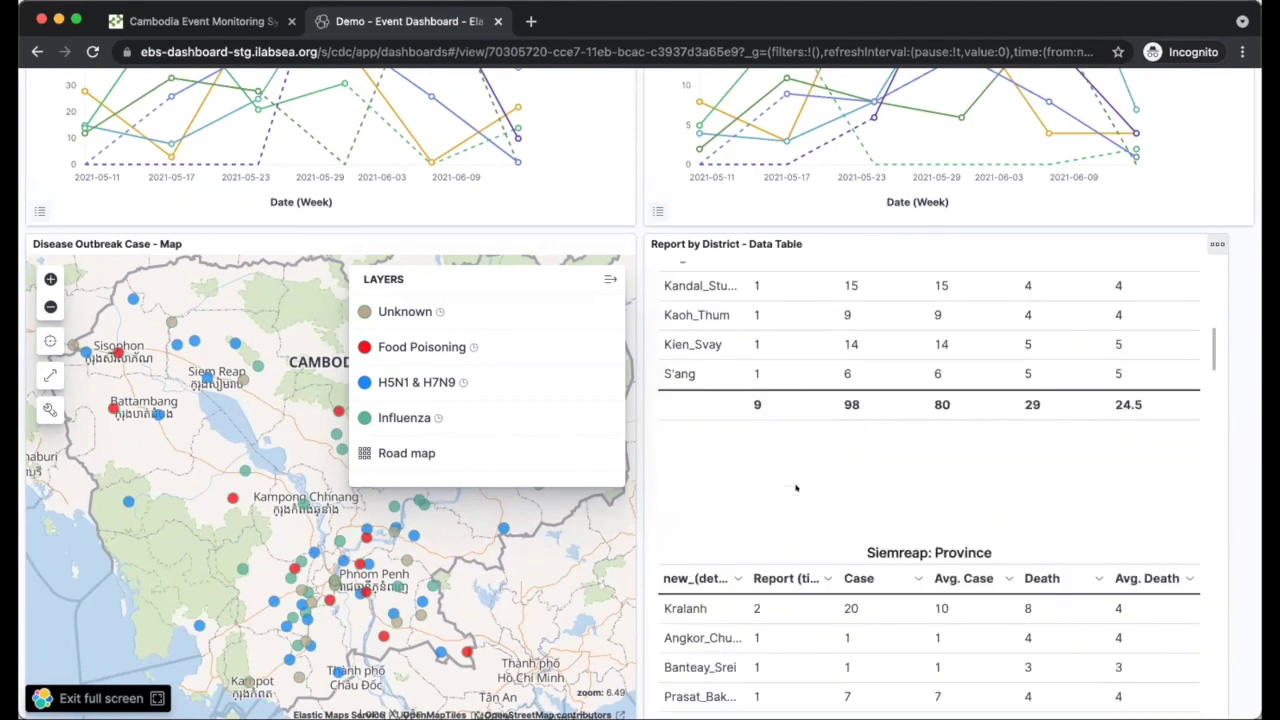
scroll(796, 488, "down", 10)
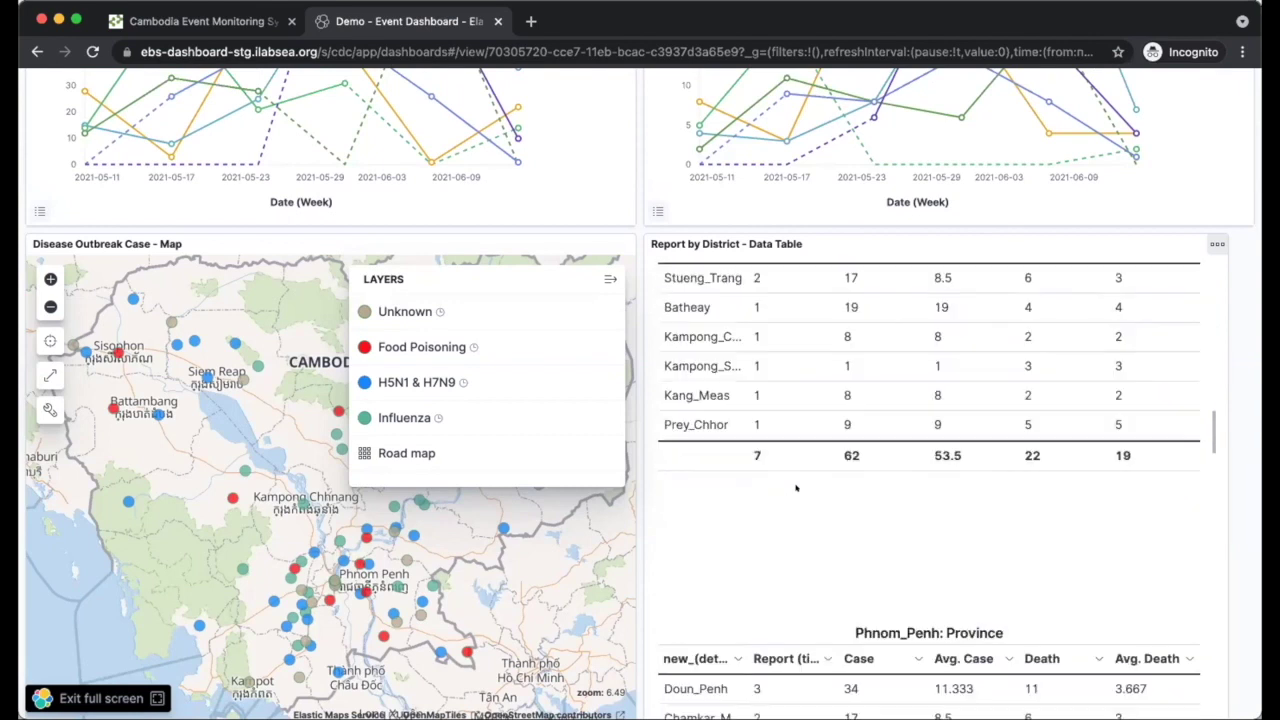
scroll(796, 488, "down", 10)
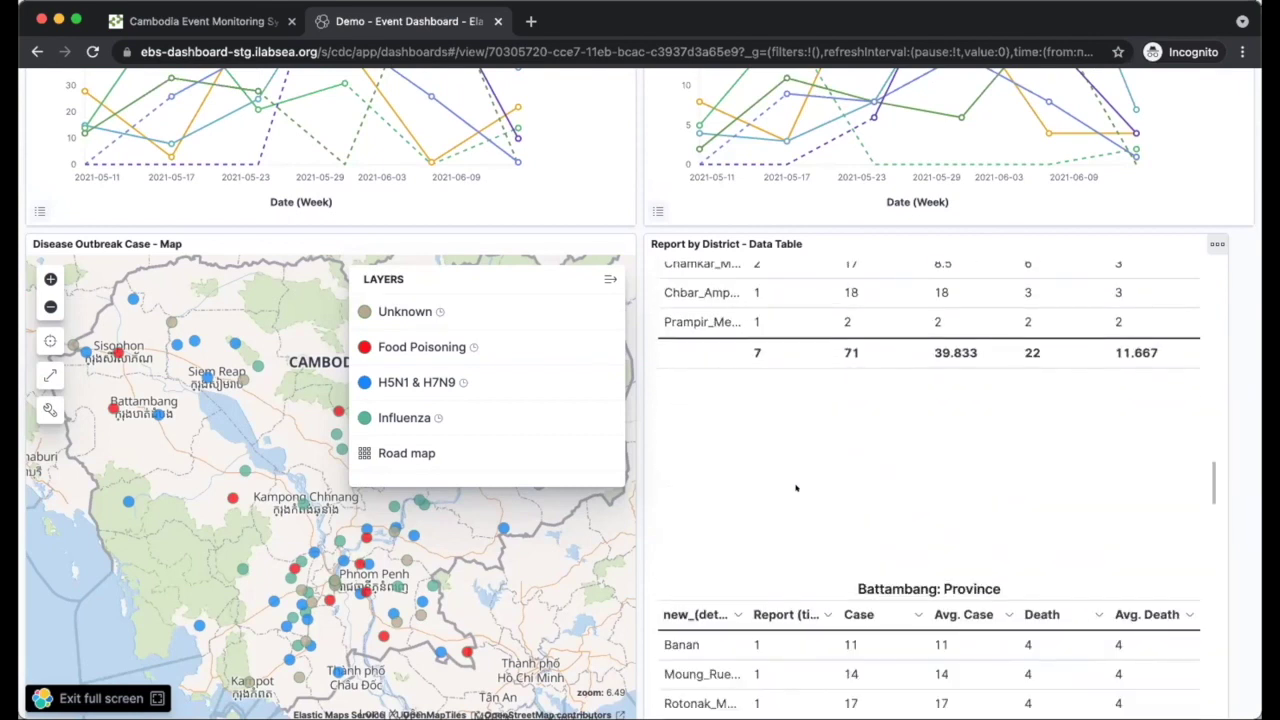
scroll(796, 488, "down", 2)
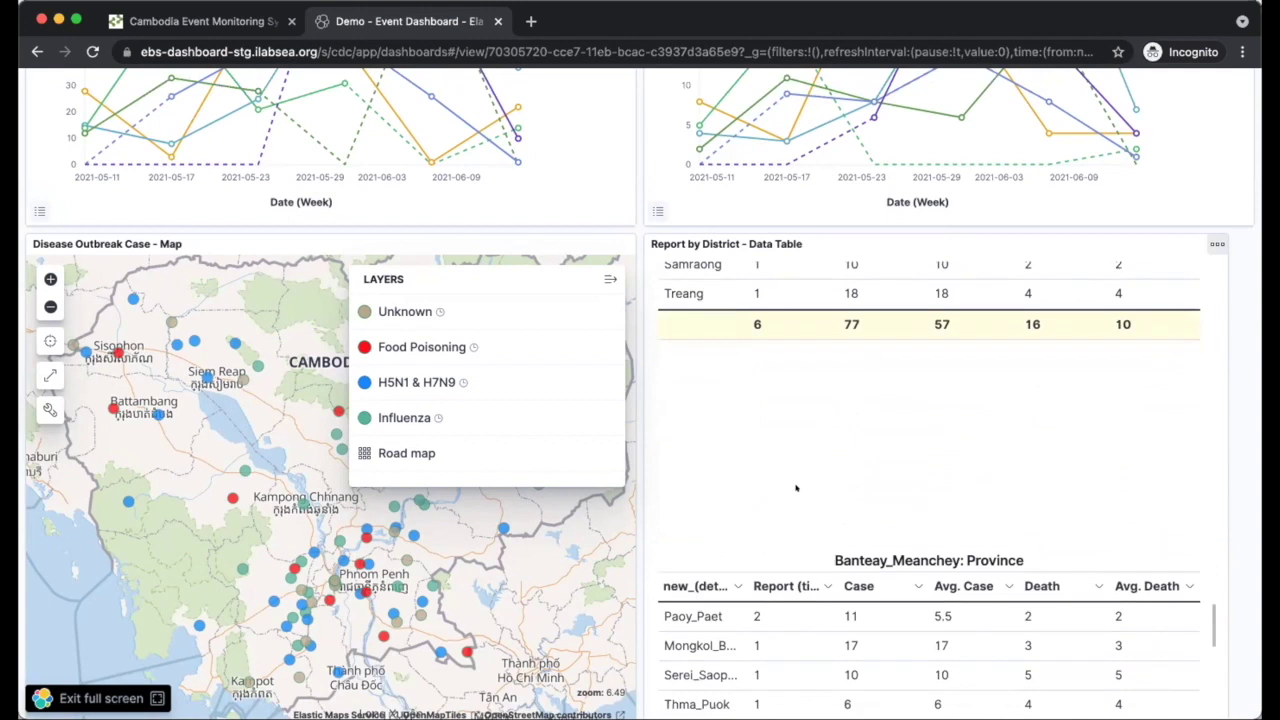
scroll(796, 488, "down", 4)
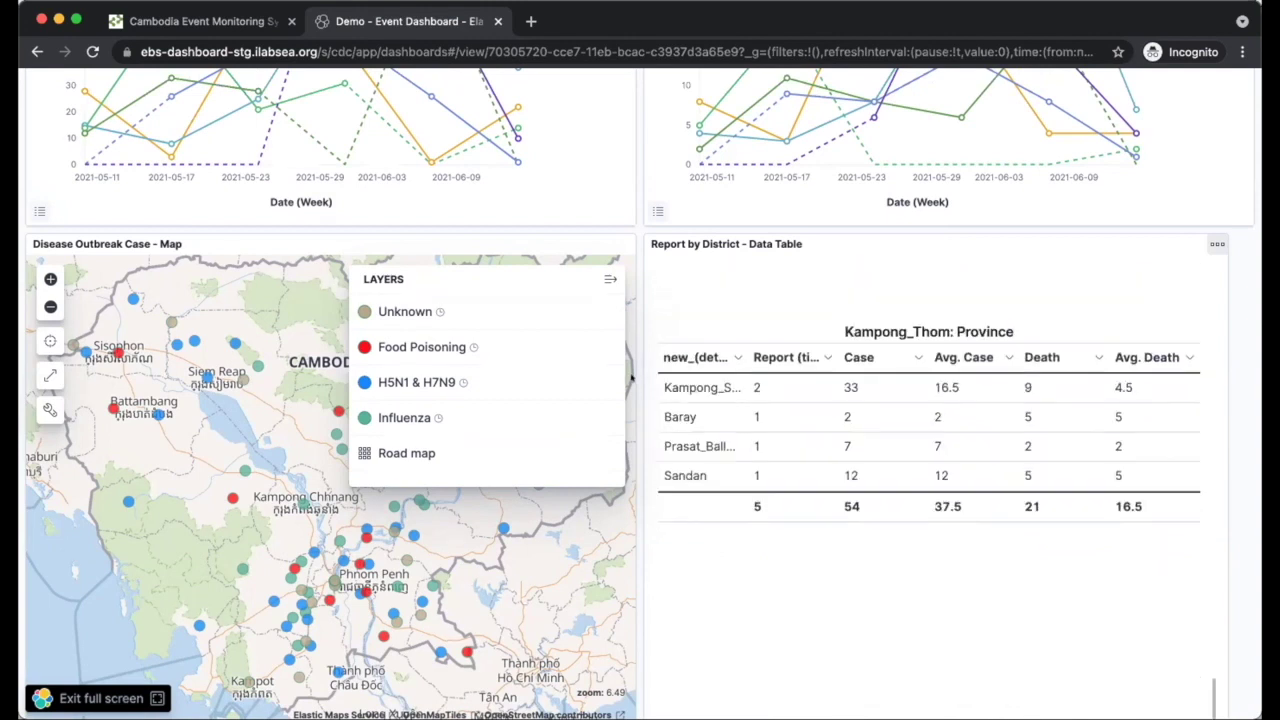
scroll(130, 255, "up", 15)
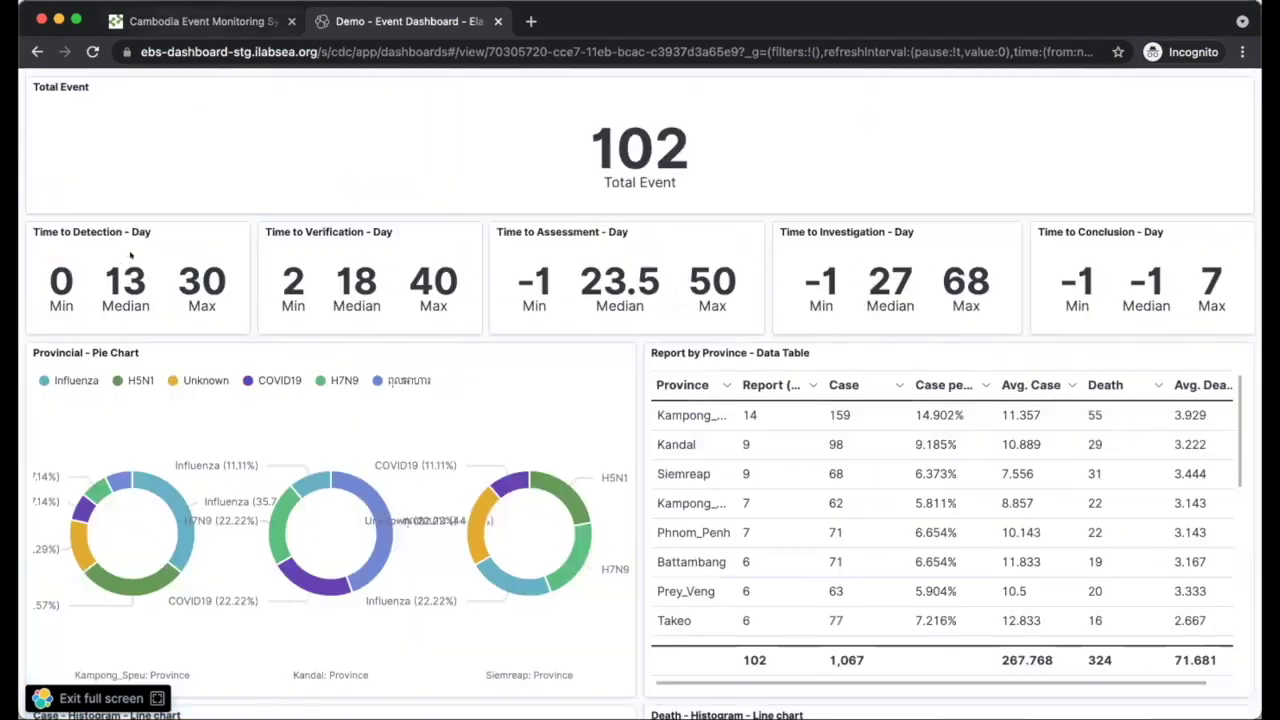
- Log out of CamEMS and begin entering the account e-mail on the sign-in page
key("ctrl+shift+Tab")
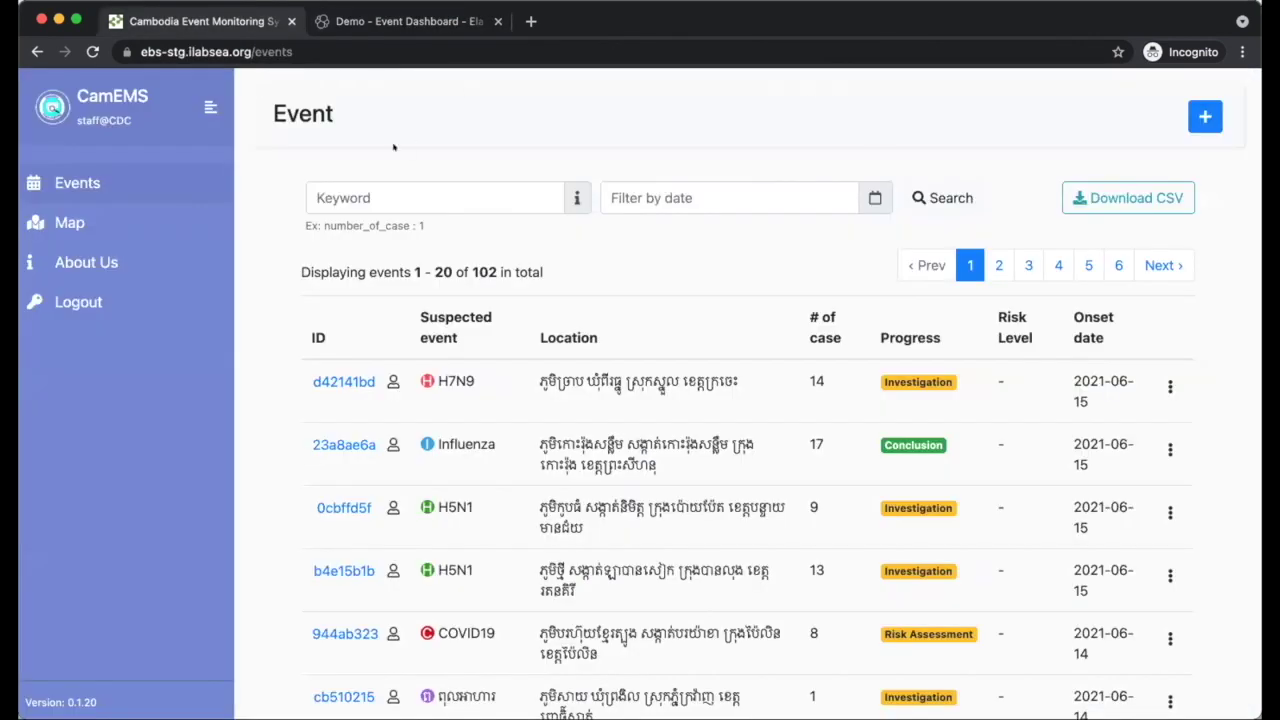
left_click(78, 302)
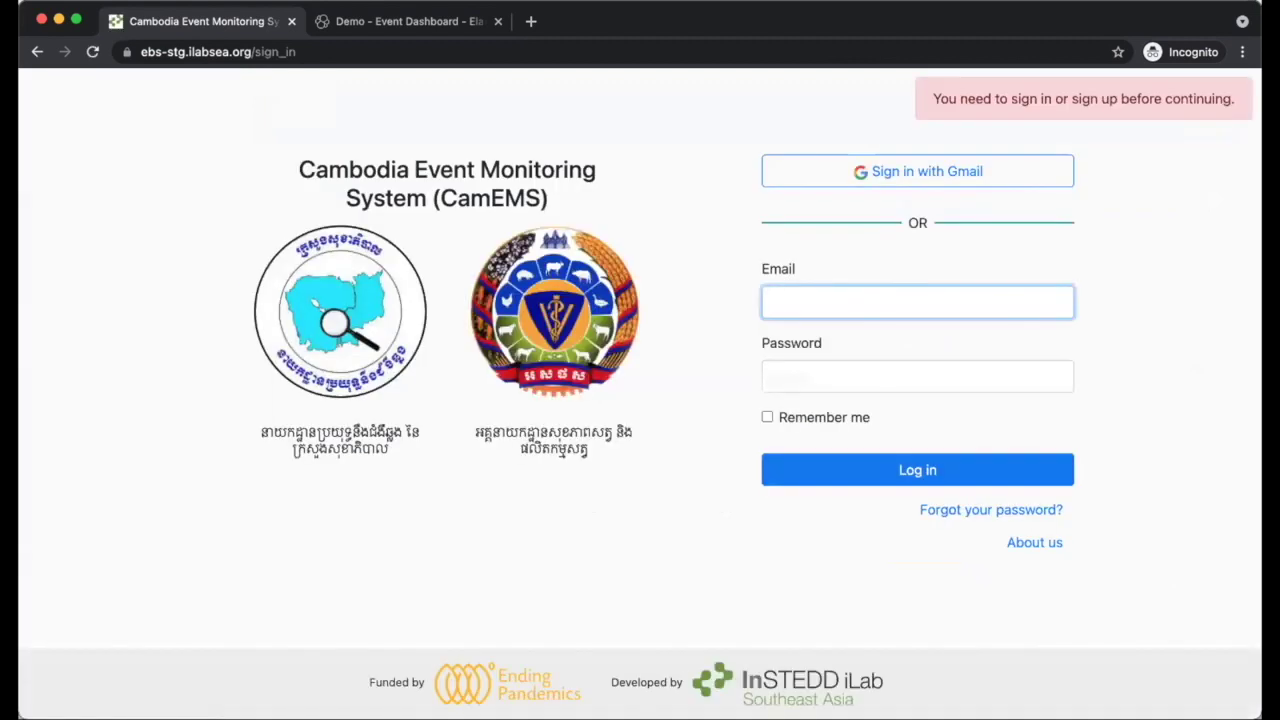
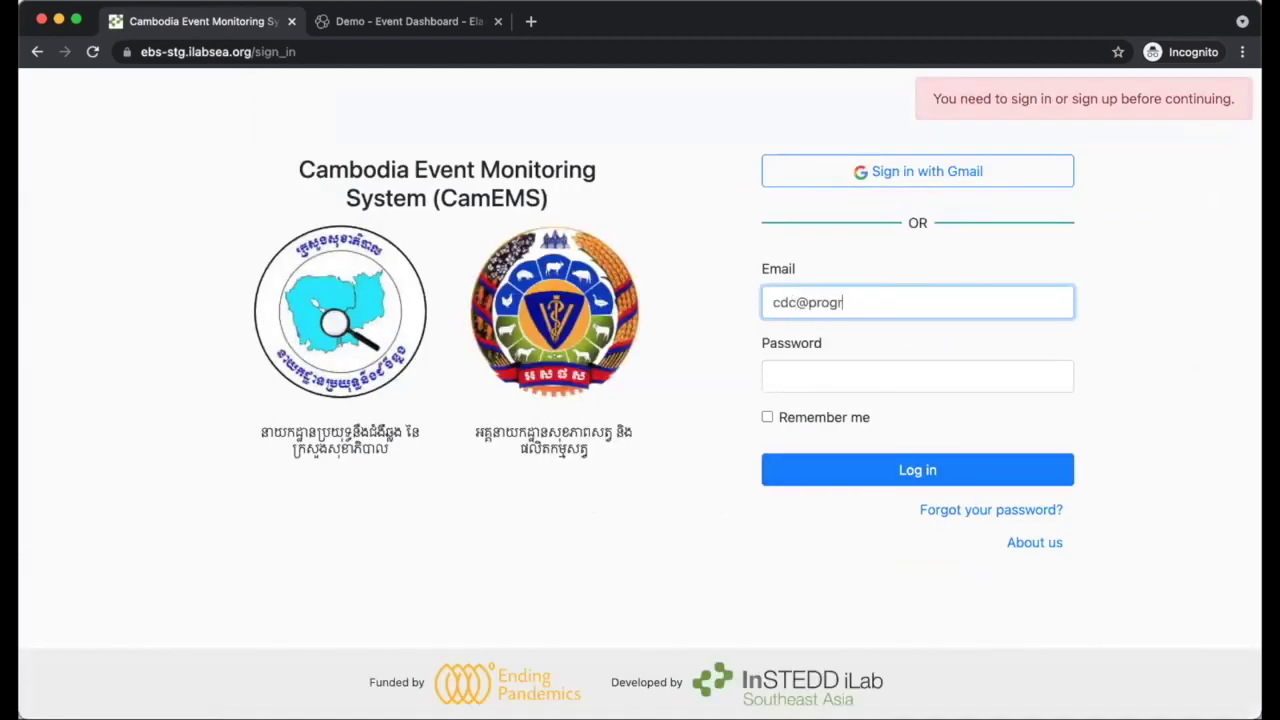